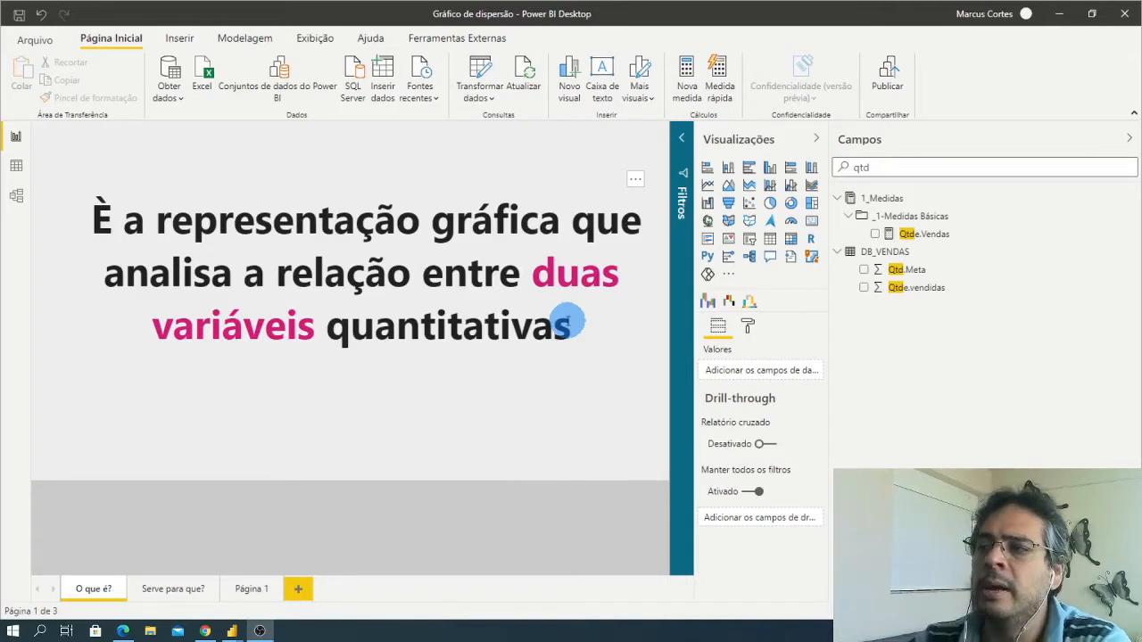
# - Go past the Serve para que? page to Página 1 and delete the Região slicer there
pyautogui.click(165, 591)
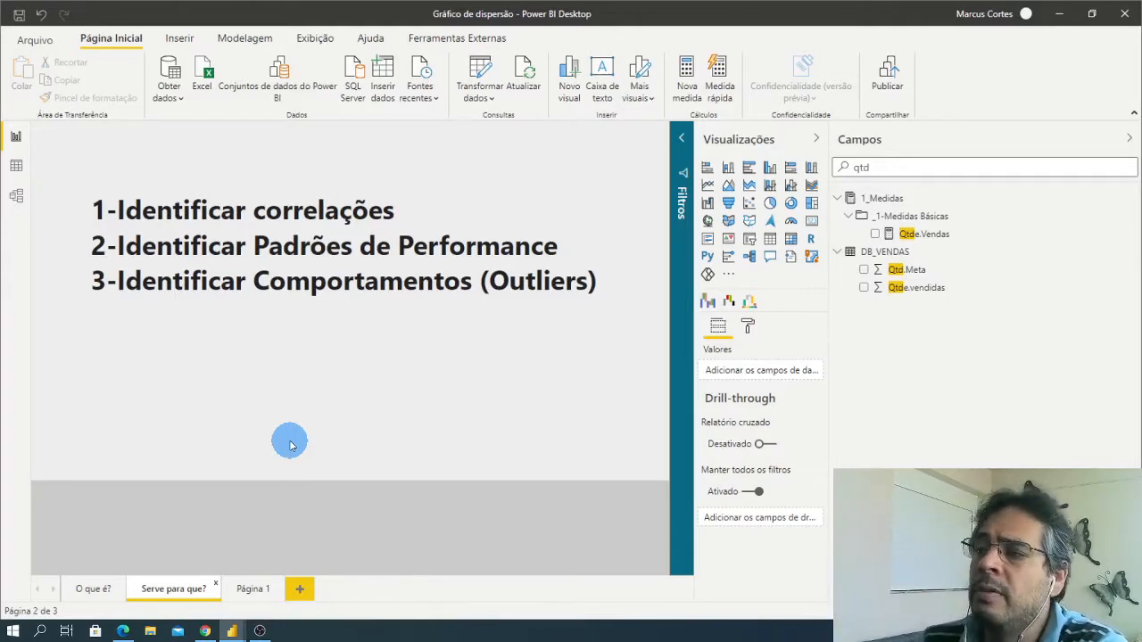
pyautogui.click(253, 591)
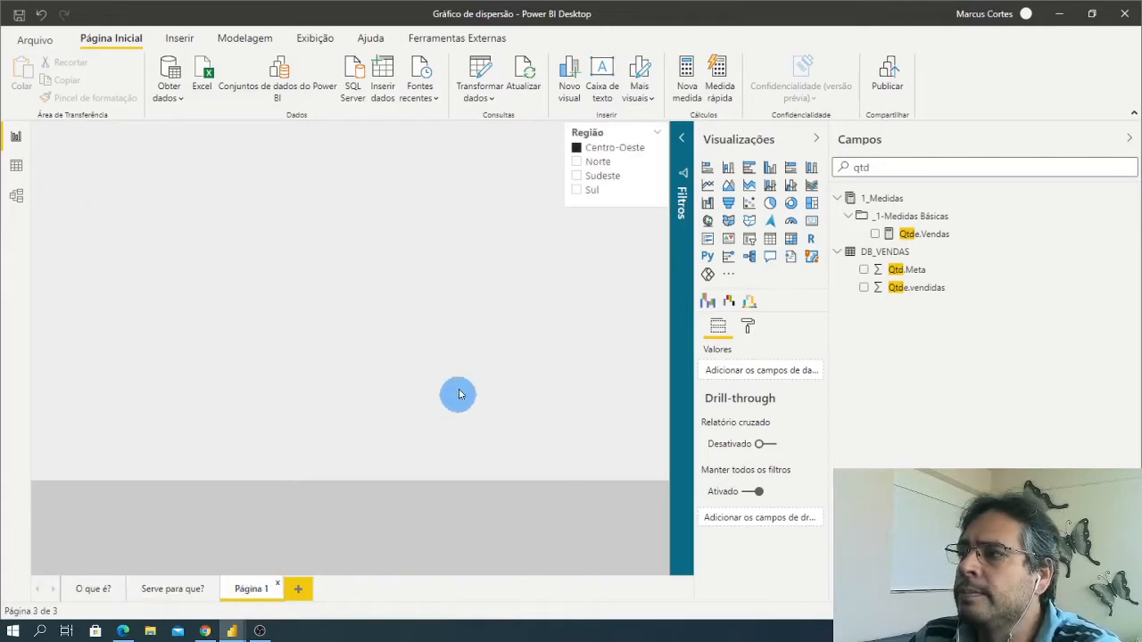
pyautogui.click(639, 176)
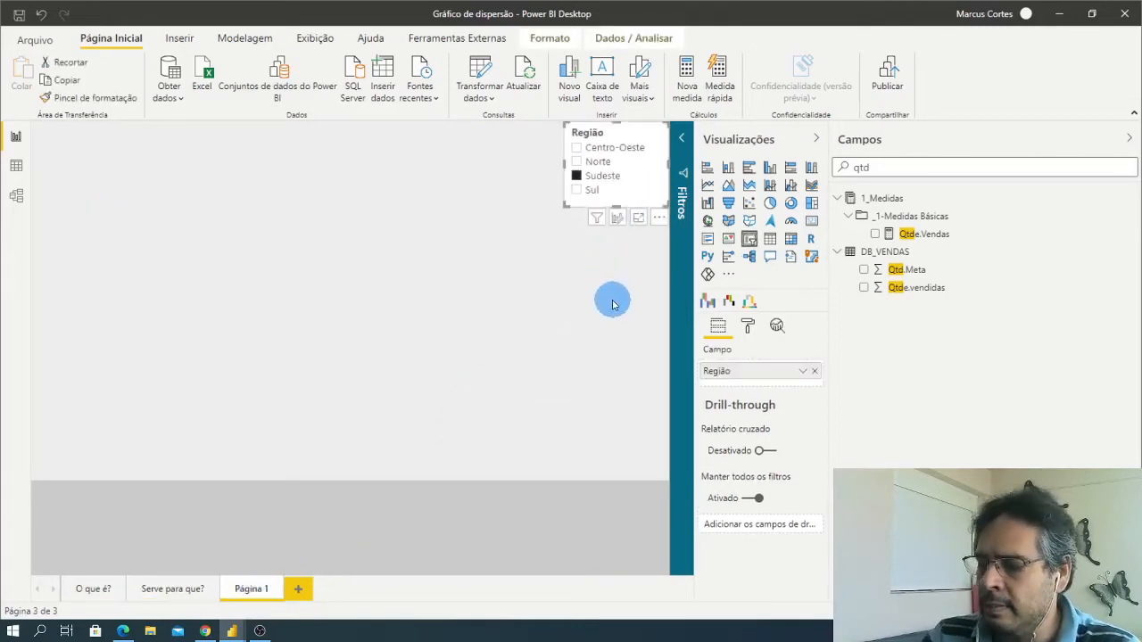
pyautogui.press('Delete')
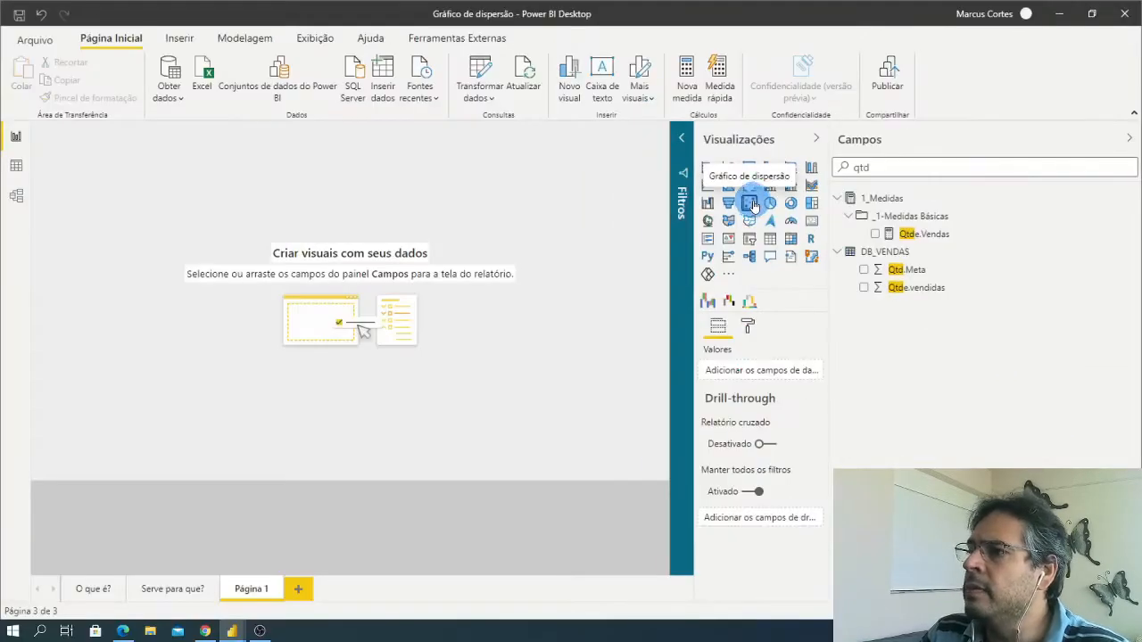
# - Insert a scatter chart on Página 1, enlarge it and move it toward the middle of the report page
pyautogui.click(752, 204)
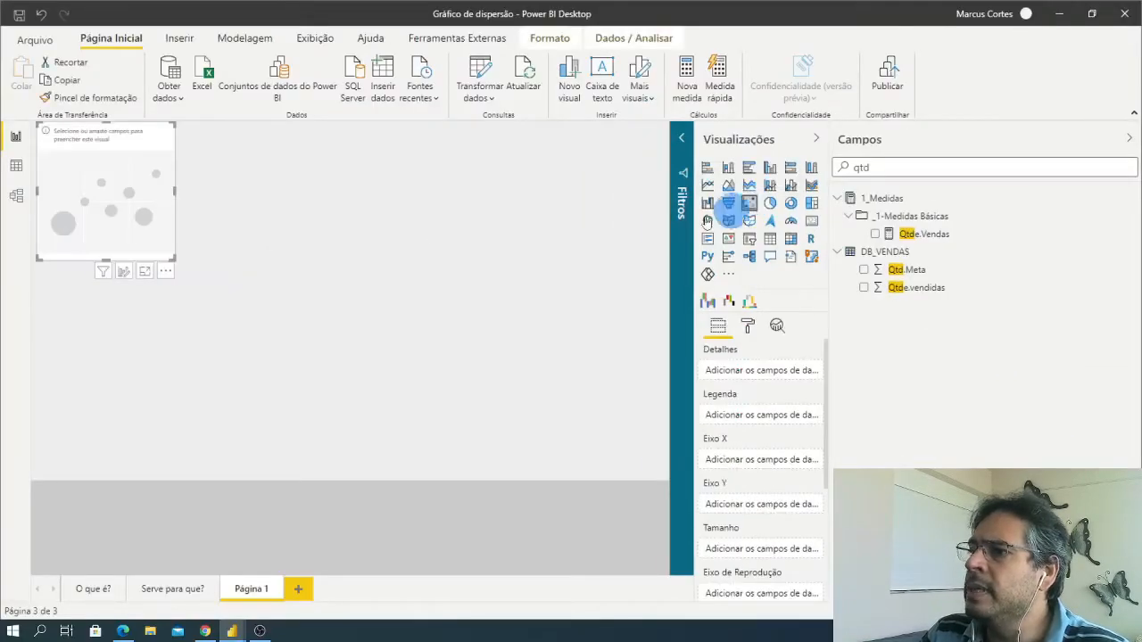
pyautogui.moveTo(207, 262); pyautogui.dragTo(348, 341)
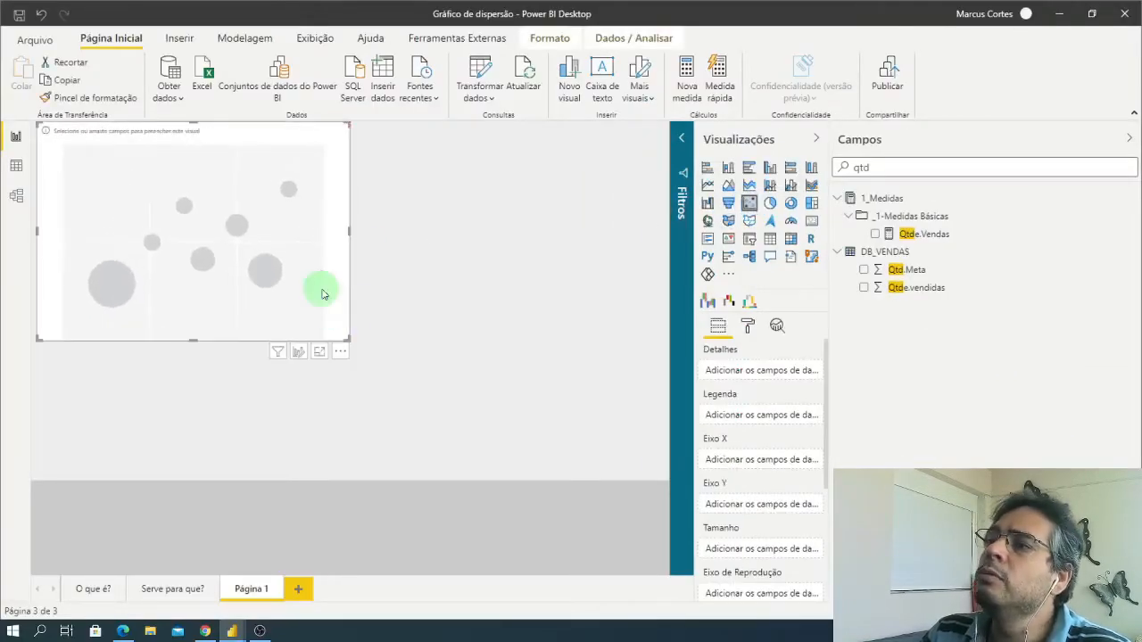
pyautogui.moveTo(322, 288); pyautogui.dragTo(443, 314)
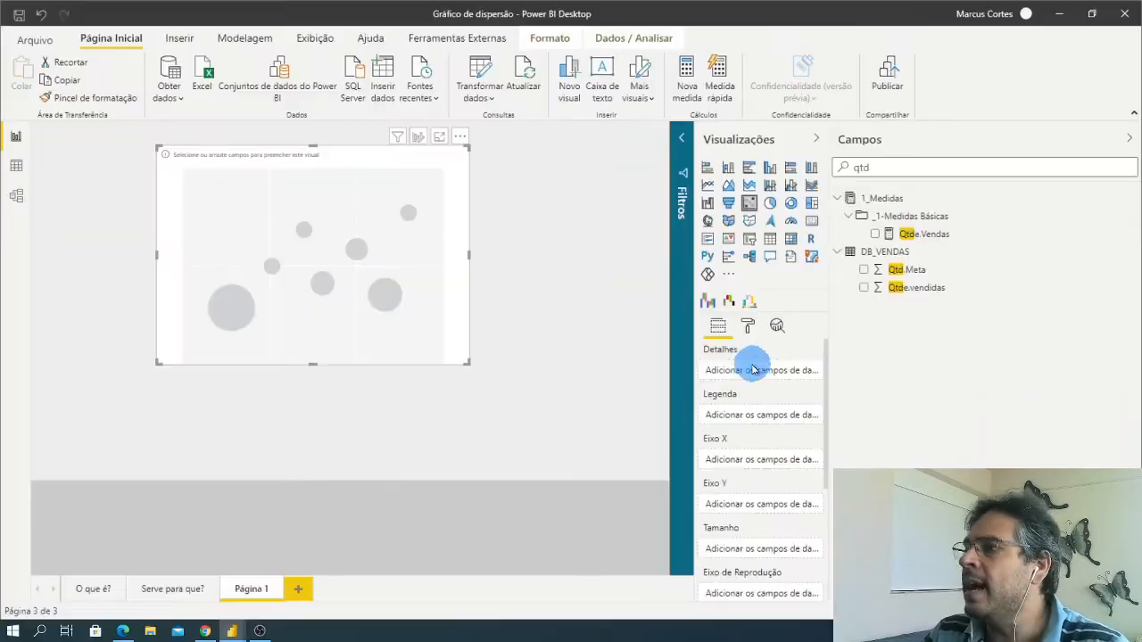
# - Search the fields for "produ" and add Produto from the dProduto table to the scatter chart's details
pyautogui.doubleClick(858, 167)
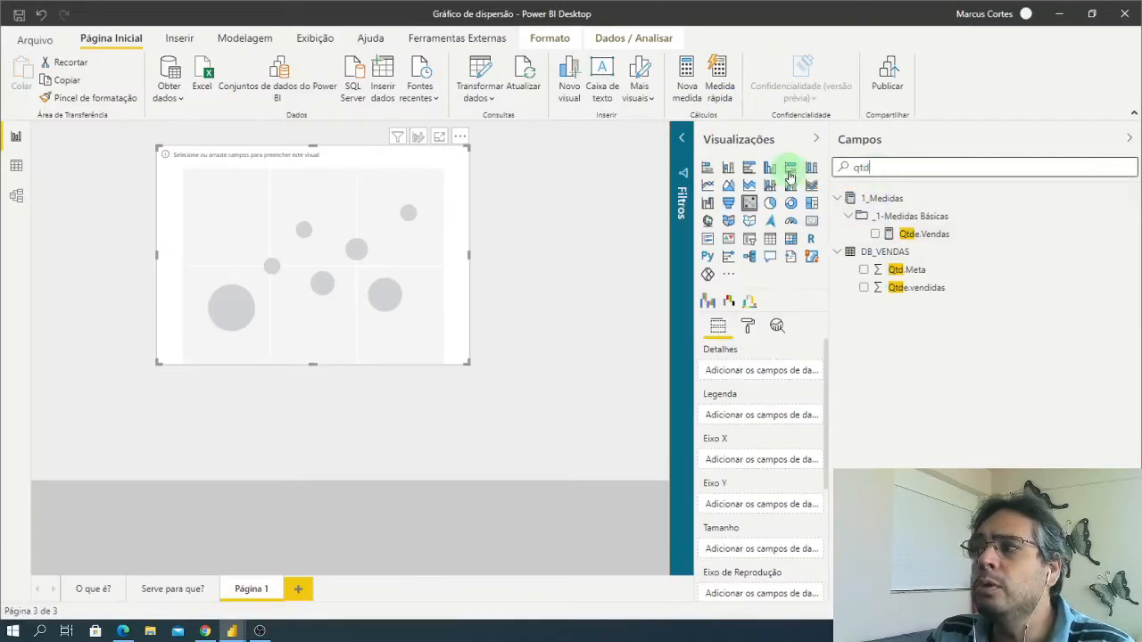
pyautogui.write('r')
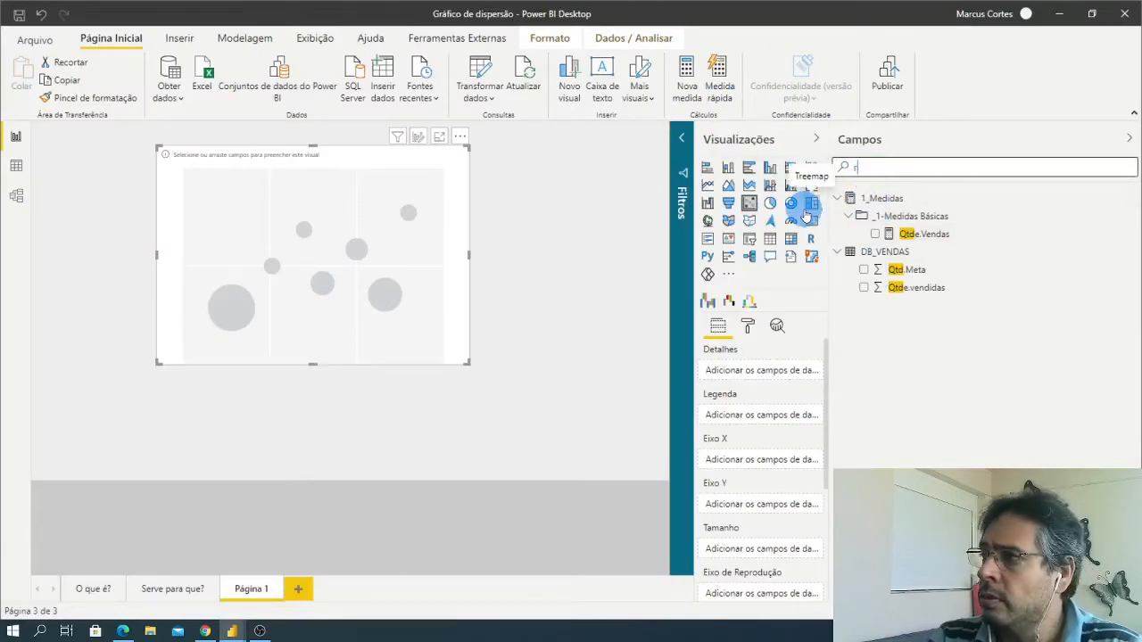
pyautogui.press('BackSpace')
pyautogui.write('produ')
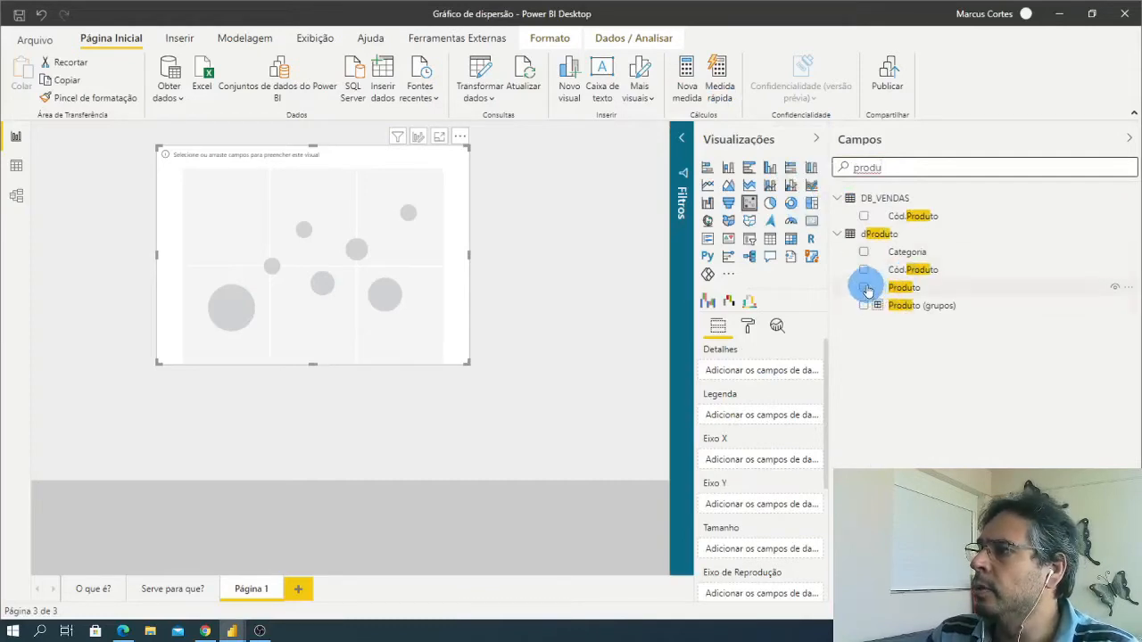
pyautogui.click(863, 288)
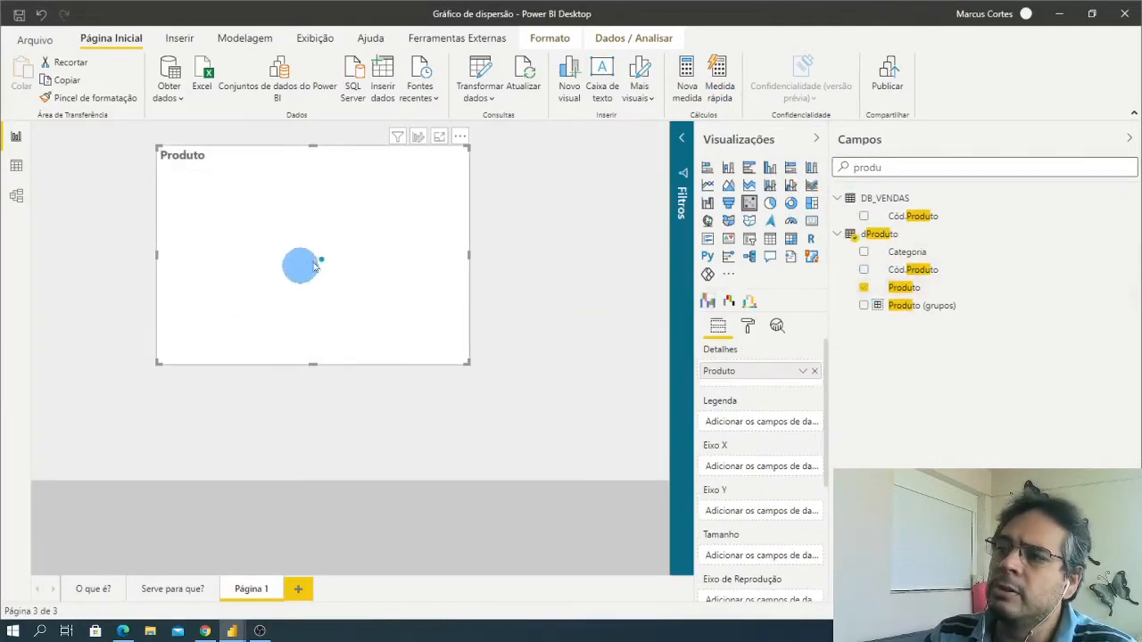
pyautogui.moveTo(328, 268)
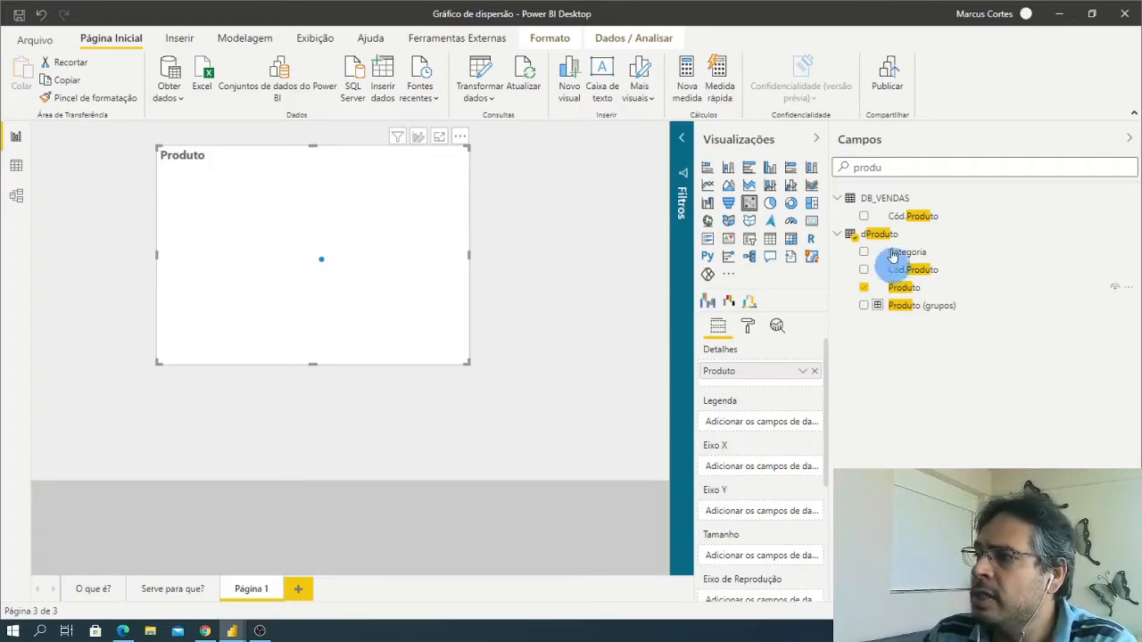
# - Clear the field search and plot Qtde.Vendas on the X axis and Vl.Vendas on the Y axis
pyautogui.hotkey('ctrl', 'a')
pyautogui.press('BackSpace')
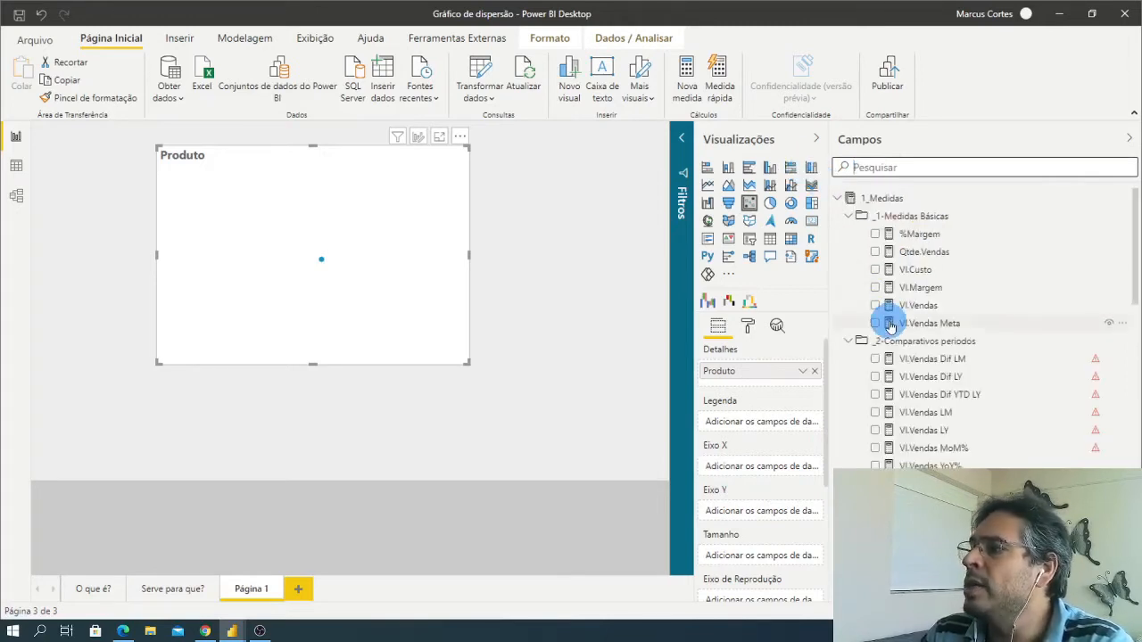
pyautogui.click(875, 253)
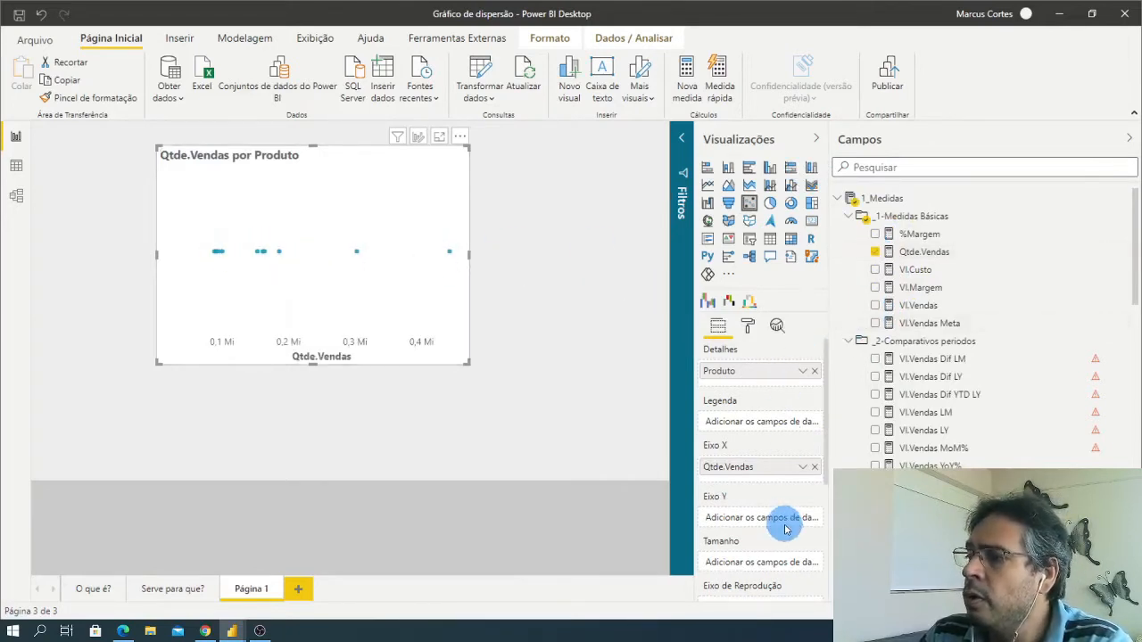
pyautogui.click(875, 306)
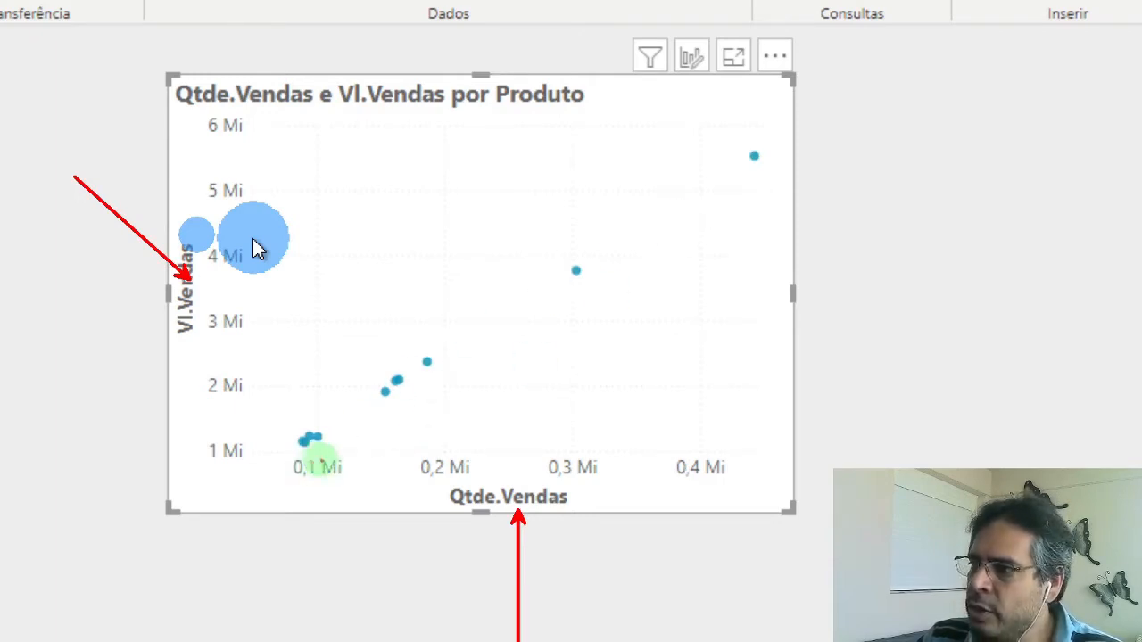
# - Annotate the zoomed chart with an outlined rising trend and circled axis titles, and clear the annotations
pyautogui.moveTo(323, 460)
pyautogui.mouseDown()
pyautogui.moveTo(319, 385)
pyautogui.moveTo(469, 282)
pyautogui.moveTo(702, 153)
pyautogui.moveTo(782, 153)
pyautogui.moveTo(652, 250)
pyautogui.moveTo(431, 385)
pyautogui.moveTo(284, 447)
pyautogui.moveTo(306, 420)
pyautogui.moveTo(398, 371)
pyautogui.moveTo(570, 241)
pyautogui.mouseUp()
pyautogui.moveTo(665, 205); pyautogui.dragTo(746, 150)
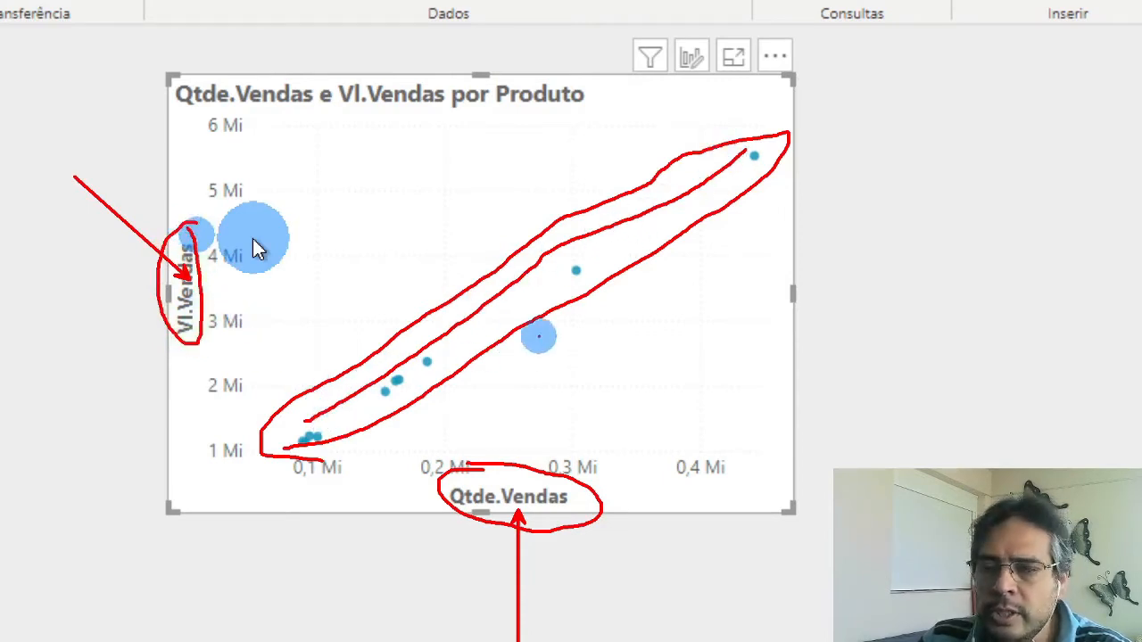
pyautogui.press('Escape')
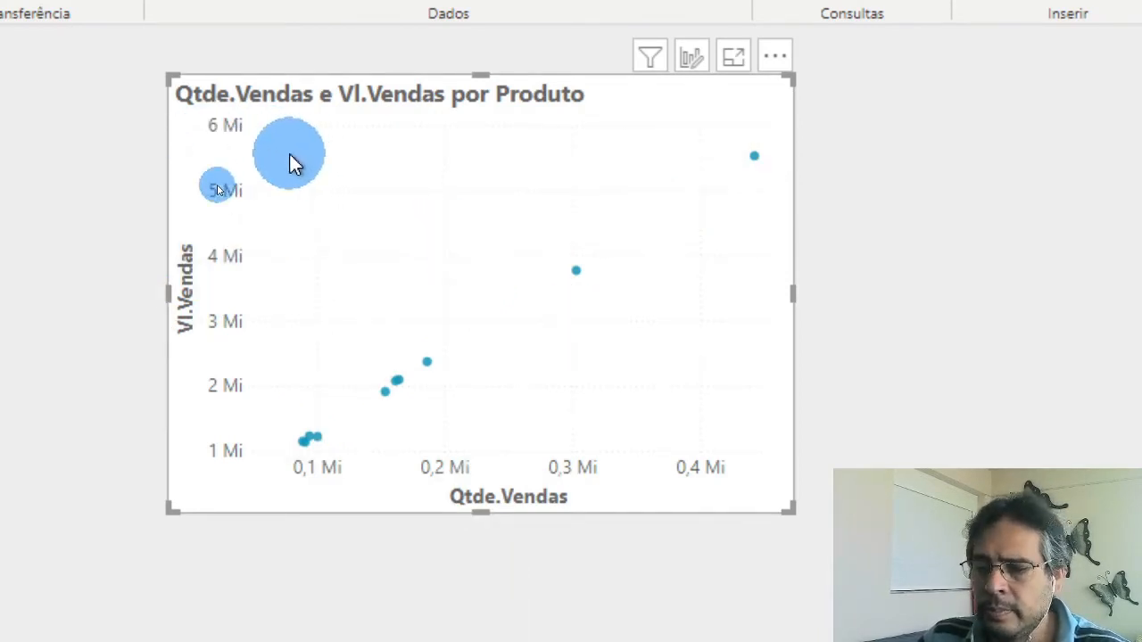
# - Sketch an outlined falling trend across the zoomed chart to illustrate a negative correlation, and clear the drawing
pyautogui.click(290, 154)
pyautogui.moveTo(290, 154)
pyautogui.mouseDown()
pyautogui.moveTo(339, 217)
pyautogui.moveTo(500, 339)
pyautogui.moveTo(717, 443)
pyautogui.moveTo(700, 403)
pyautogui.moveTo(601, 329)
pyautogui.moveTo(347, 166)
pyautogui.moveTo(289, 154)
pyautogui.moveTo(694, 412)
pyautogui.mouseUp()
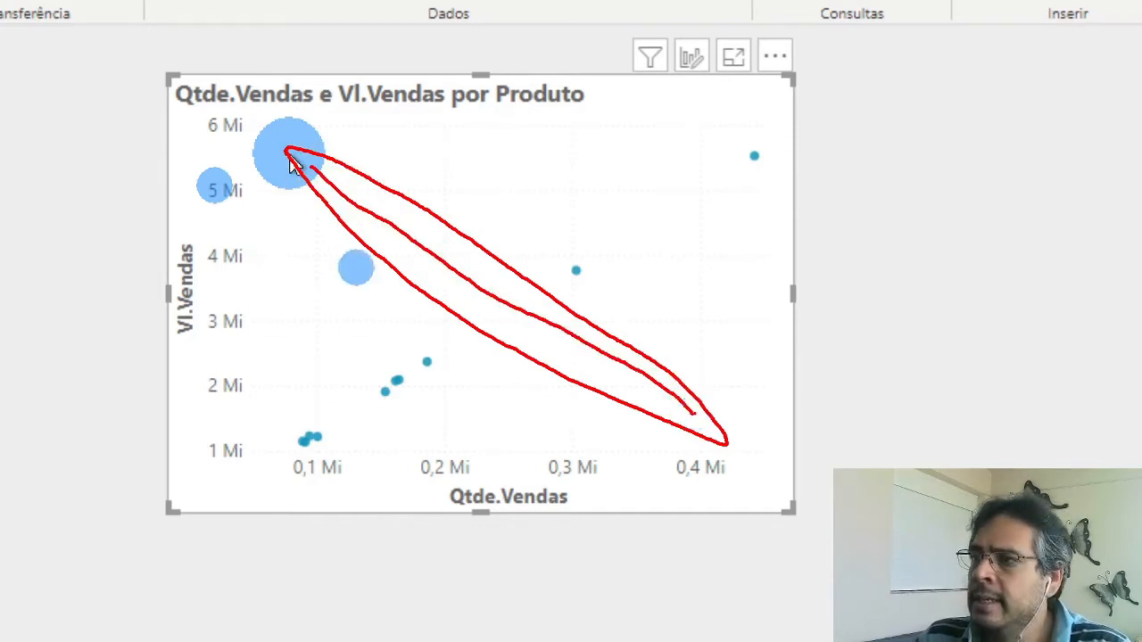
pyautogui.press('Escape')
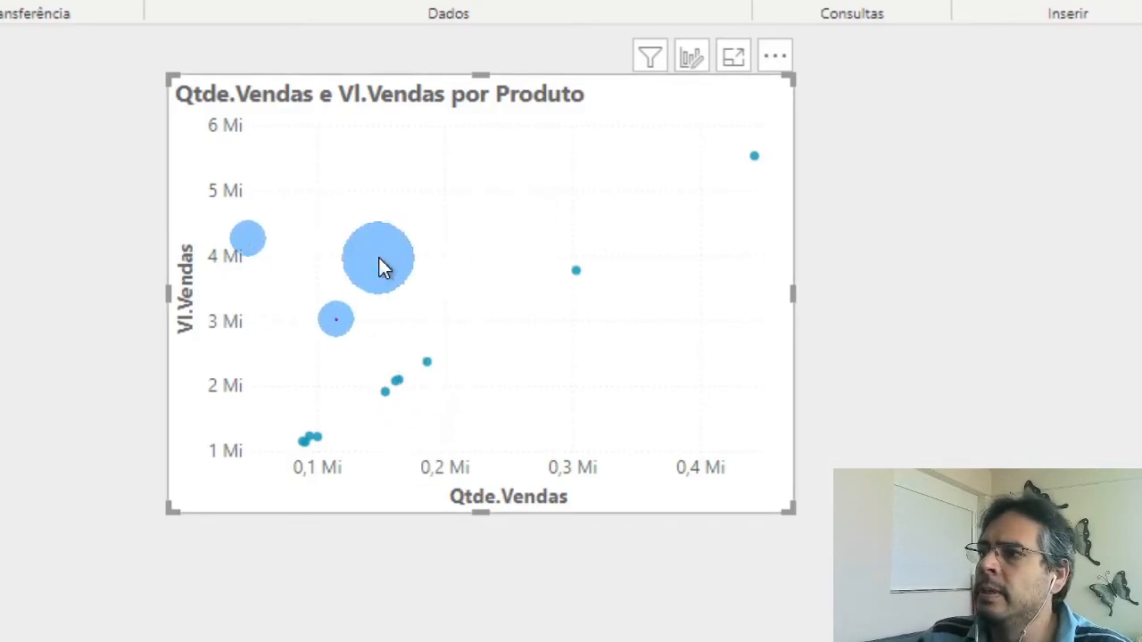
# - Draw randomly scattered red dots over the whole plot area to illustrate variables without correlation
pyautogui.click(296, 328)
pyautogui.click(306, 274)
pyautogui.click(301, 202)
pyautogui.click(369, 173)
pyautogui.click(429, 188)
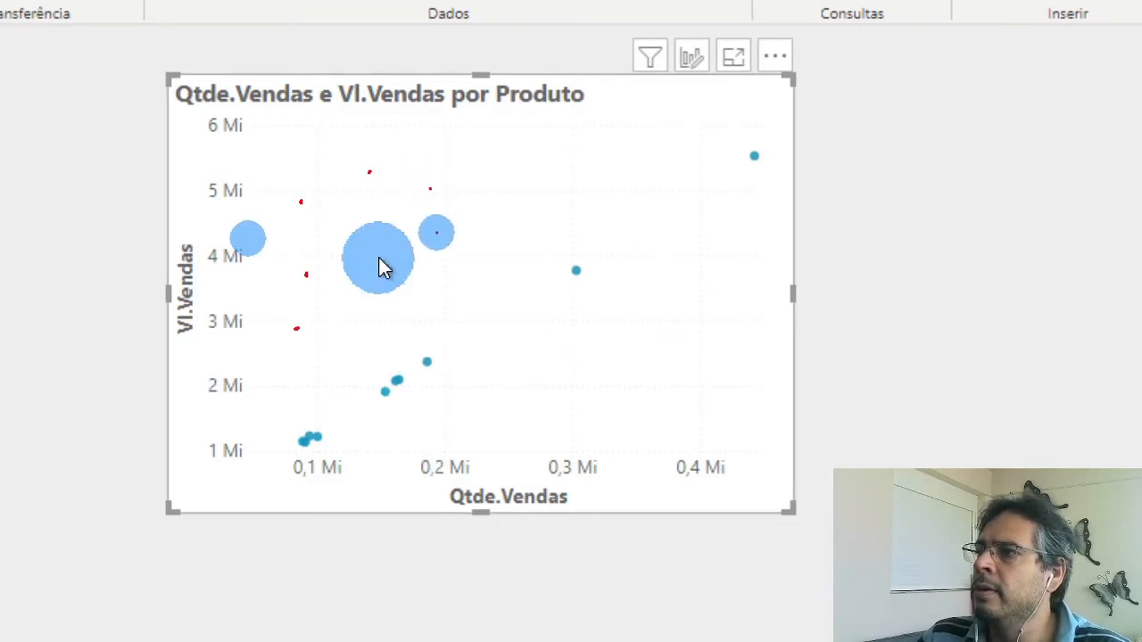
pyautogui.click(435, 266)
pyautogui.click(411, 328)
pyautogui.click(358, 307)
pyautogui.click(546, 298)
pyautogui.click(506, 398)
pyautogui.click(455, 411)
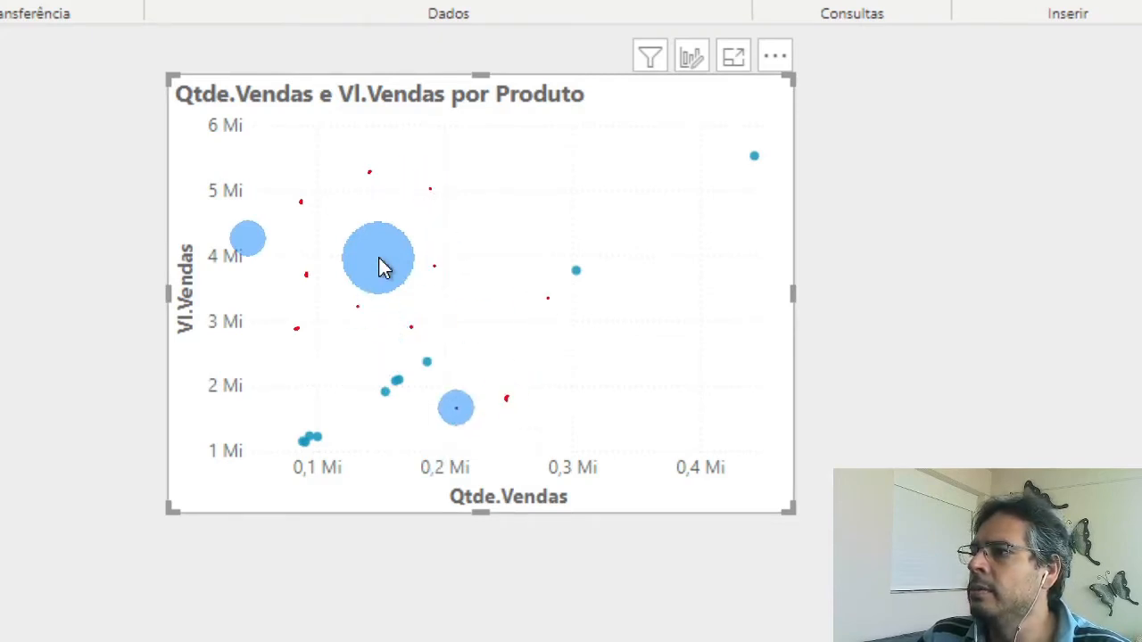
pyautogui.click(655, 431)
pyautogui.click(745, 393)
pyautogui.moveTo(668, 354); pyautogui.dragTo(694, 352)
pyautogui.moveTo(573, 360); pyautogui.dragTo(583, 370)
pyautogui.moveTo(552, 311); pyautogui.dragTo(541, 302)
pyautogui.click(482, 257)
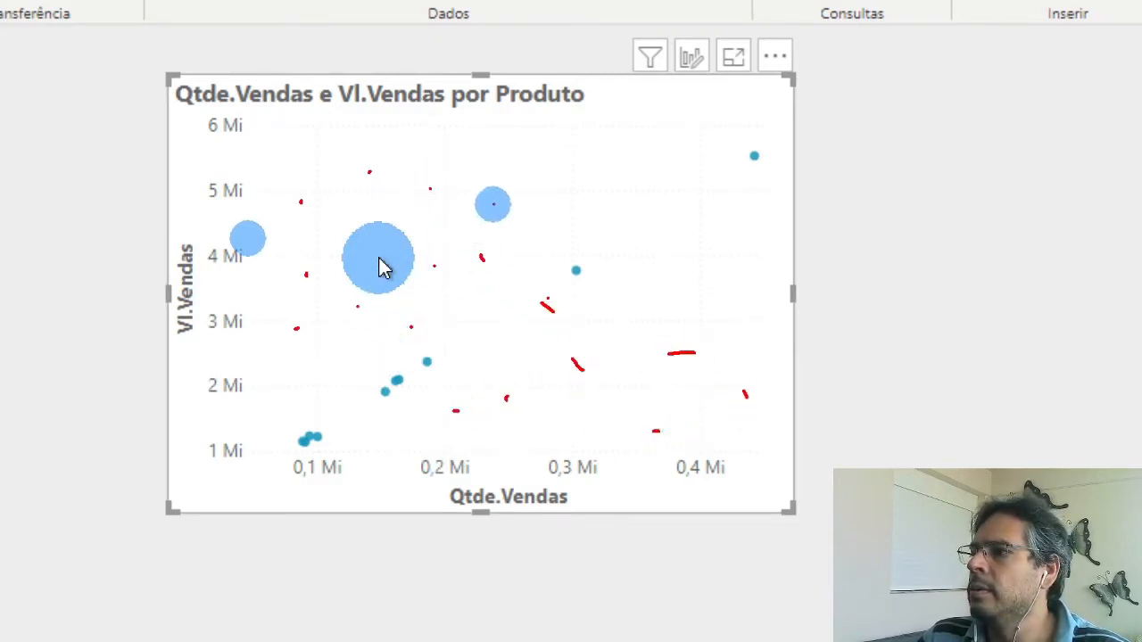
pyautogui.moveTo(493, 203); pyautogui.dragTo(501, 196)
pyautogui.moveTo(518, 181); pyautogui.dragTo(534, 181)
pyautogui.click(597, 192)
pyautogui.click(608, 248)
pyautogui.moveTo(675, 297); pyautogui.dragTo(668, 307)
pyautogui.click(705, 234)
pyautogui.click(568, 128)
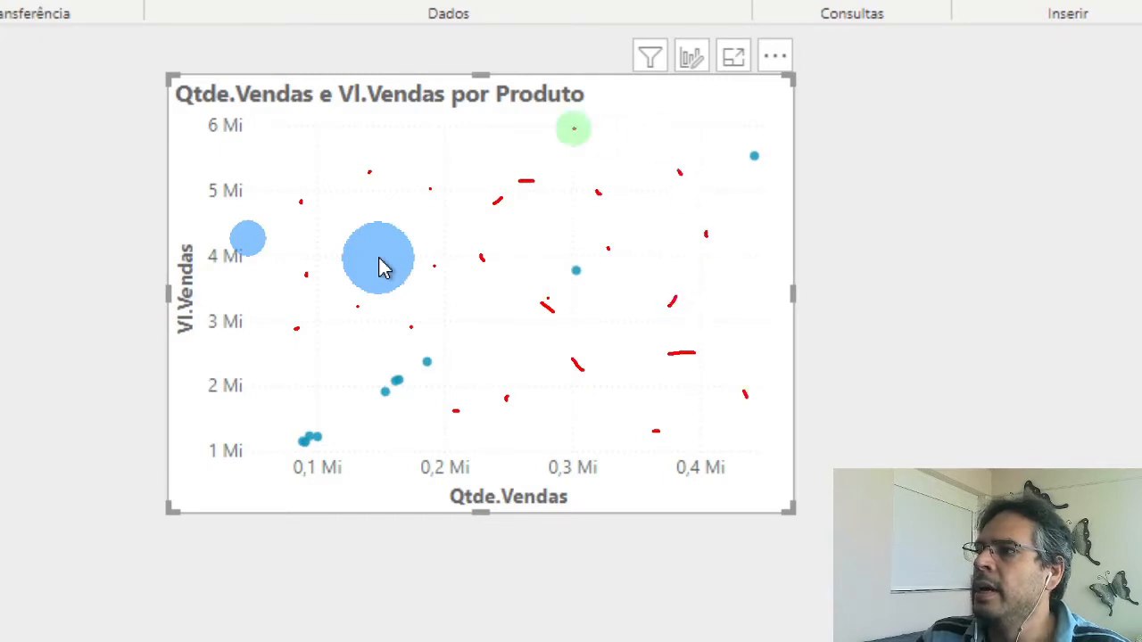
pyautogui.click(418, 132)
pyautogui.click(302, 132)
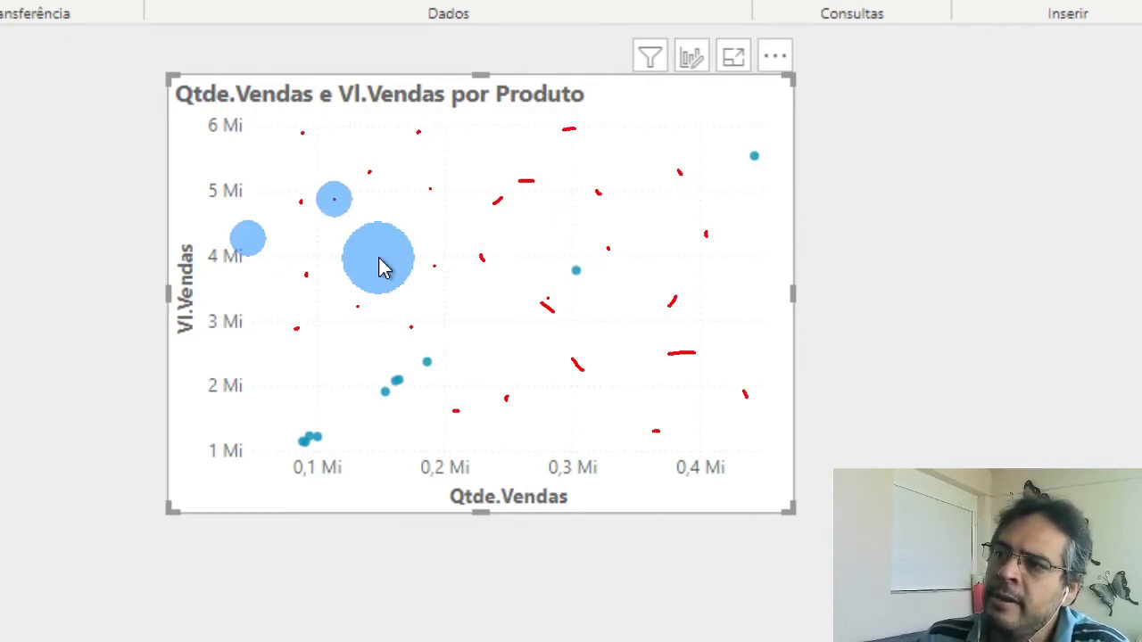
# - Circle both axis titles, draw a rising and a falling line across the plot, and clear all annotations
pyautogui.moveTo(201, 238)
pyautogui.mouseDown()
pyautogui.moveTo(173, 255)
pyautogui.moveTo(212, 312)
pyautogui.moveTo(206, 239)
pyautogui.mouseUp()
pyautogui.moveTo(526, 479)
pyautogui.mouseDown()
pyautogui.moveTo(509, 474)
pyautogui.moveTo(458, 517)
pyautogui.moveTo(528, 477)
pyautogui.mouseUp()
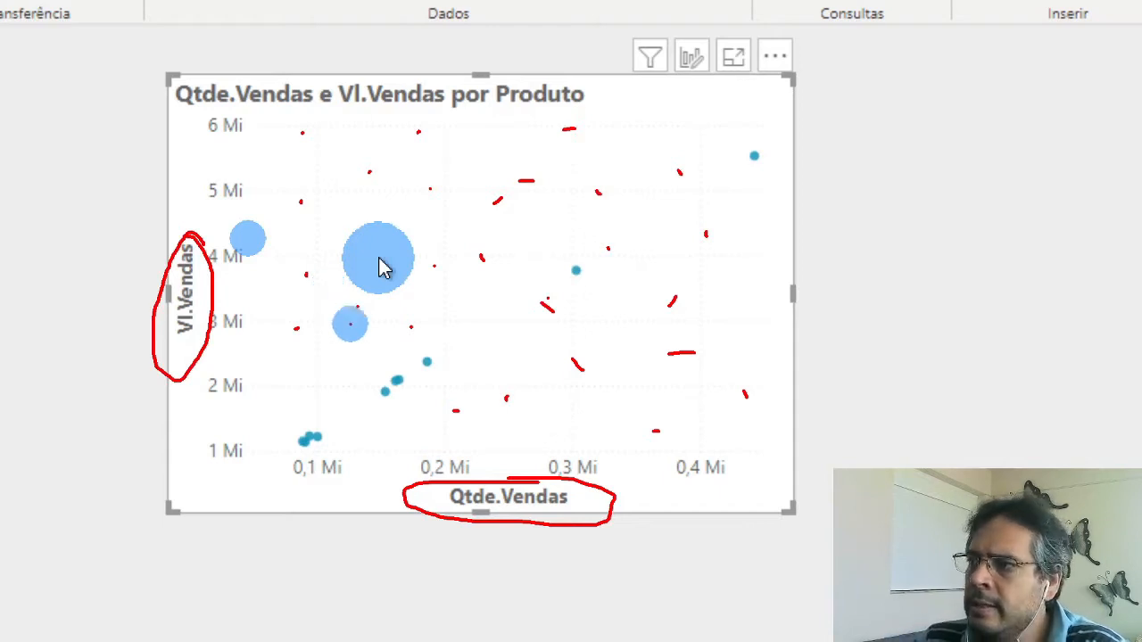
pyautogui.moveTo(287, 437); pyautogui.dragTo(701, 173)
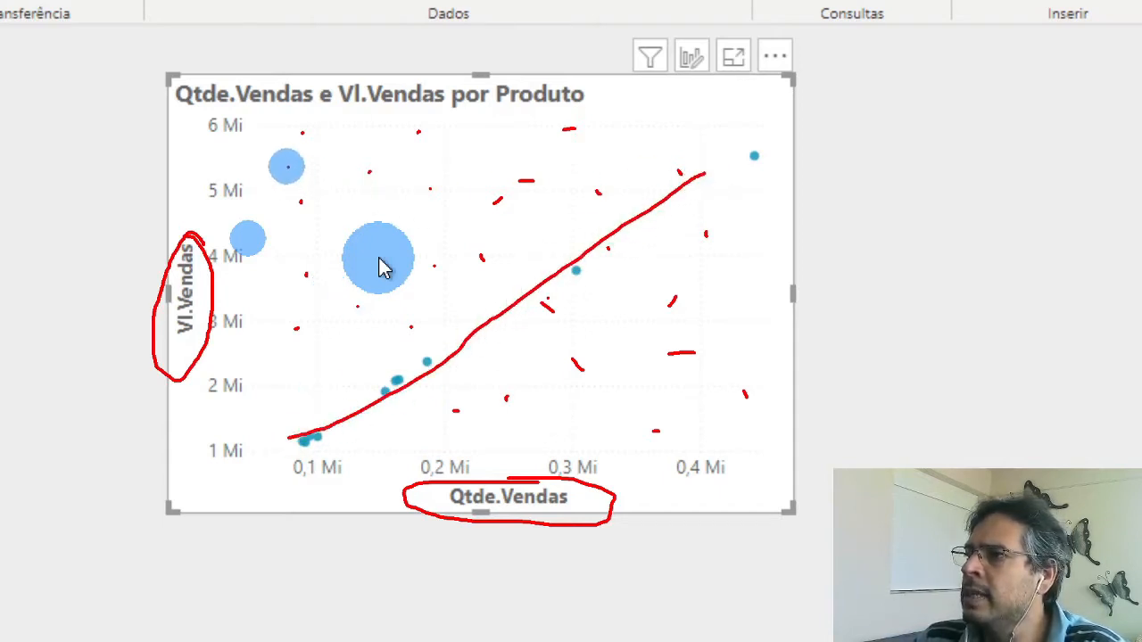
pyautogui.moveTo(288, 139)
pyautogui.mouseDown()
pyautogui.moveTo(392, 235)
pyautogui.moveTo(718, 419)
pyautogui.mouseUp()
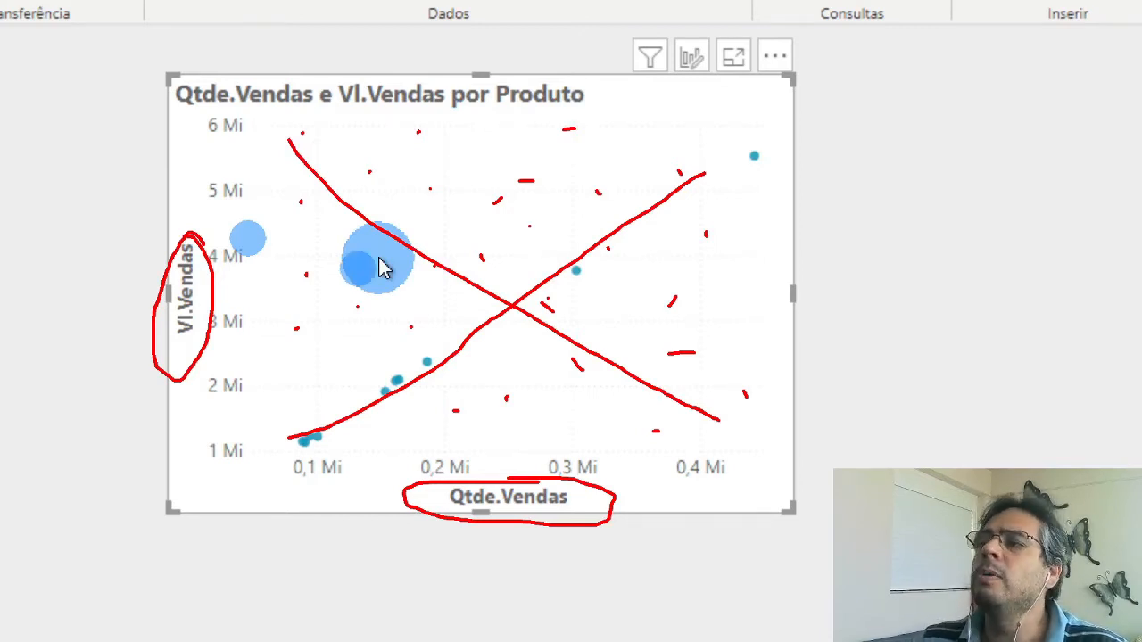
pyautogui.press('Escape')
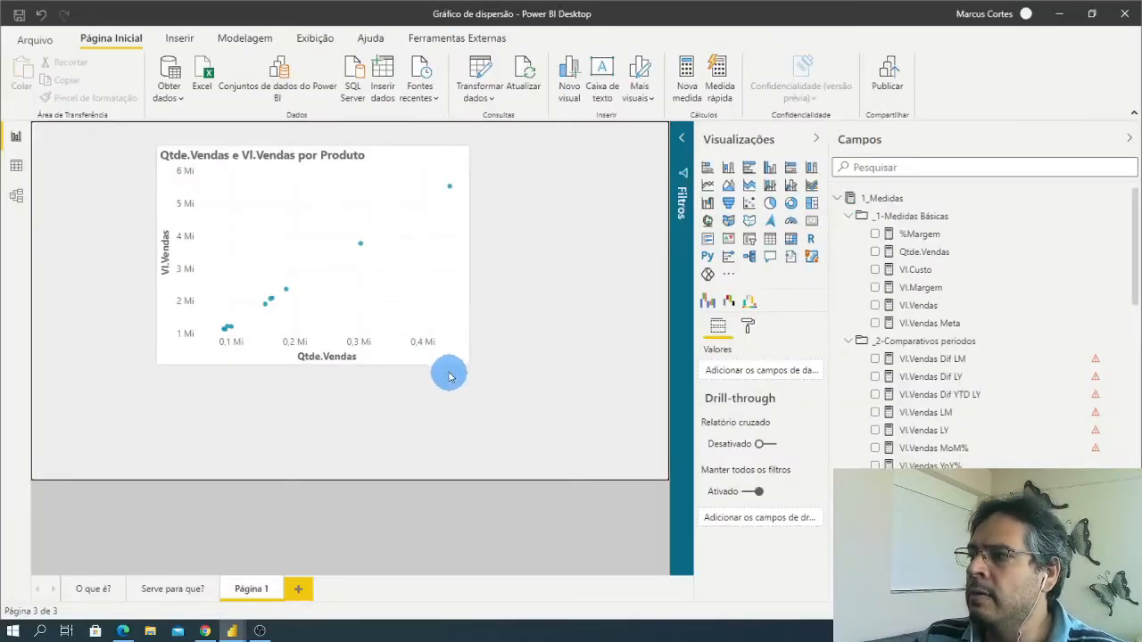
# - Remove Qtde.Vendas from the scatter chart's X axis and Vl.Vendas from its Y axis
pyautogui.click(435, 319)
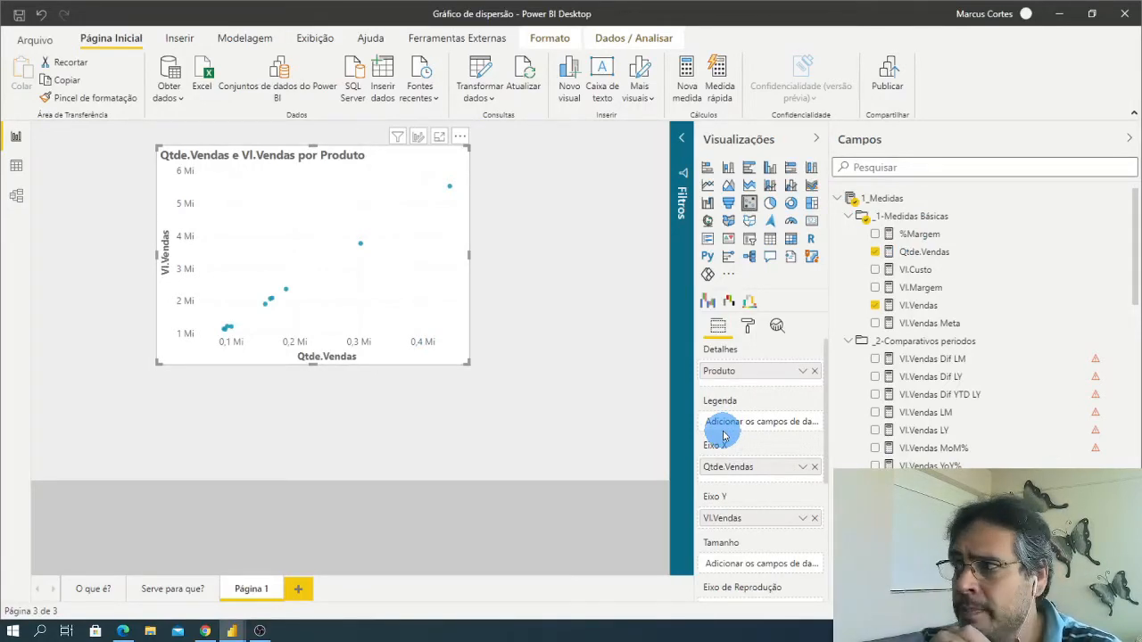
pyautogui.click(814, 467)
pyautogui.click(814, 514)
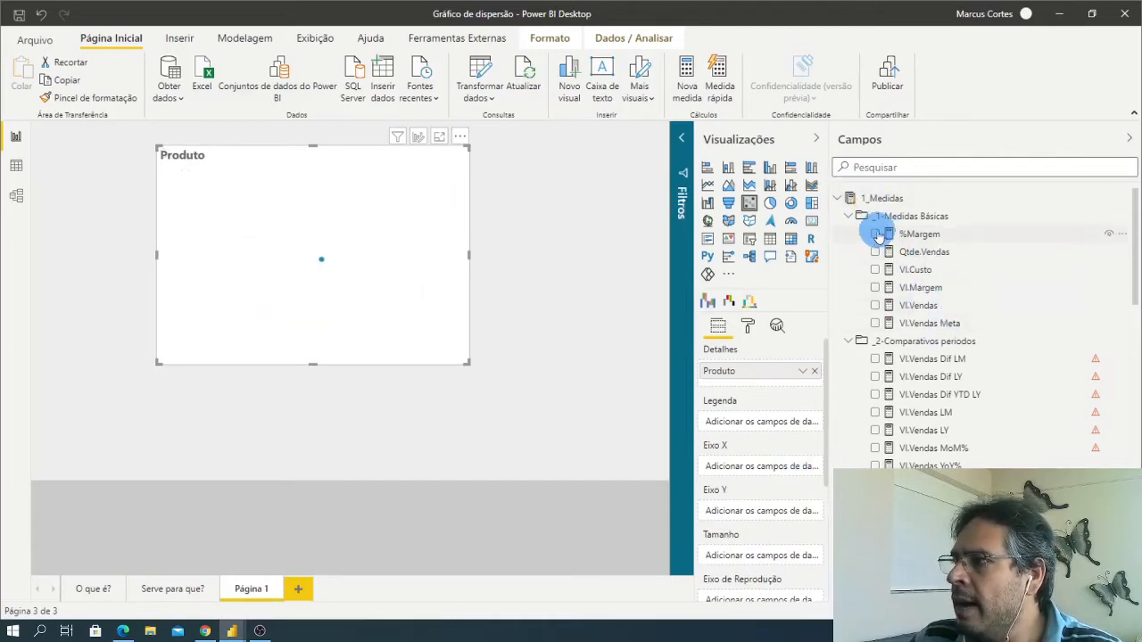
# - Plot %Margem on the X axis and Vl.Vendas YoY% on the Y axis, checking the page's Ano filter as well
pyautogui.click(875, 236)
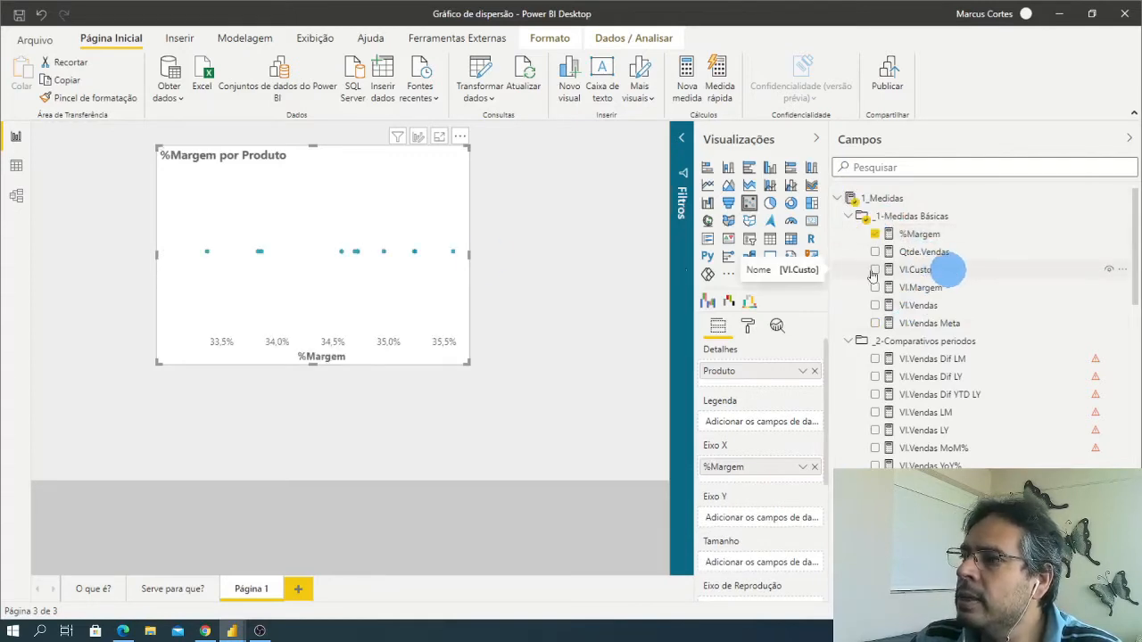
pyautogui.click(682, 140)
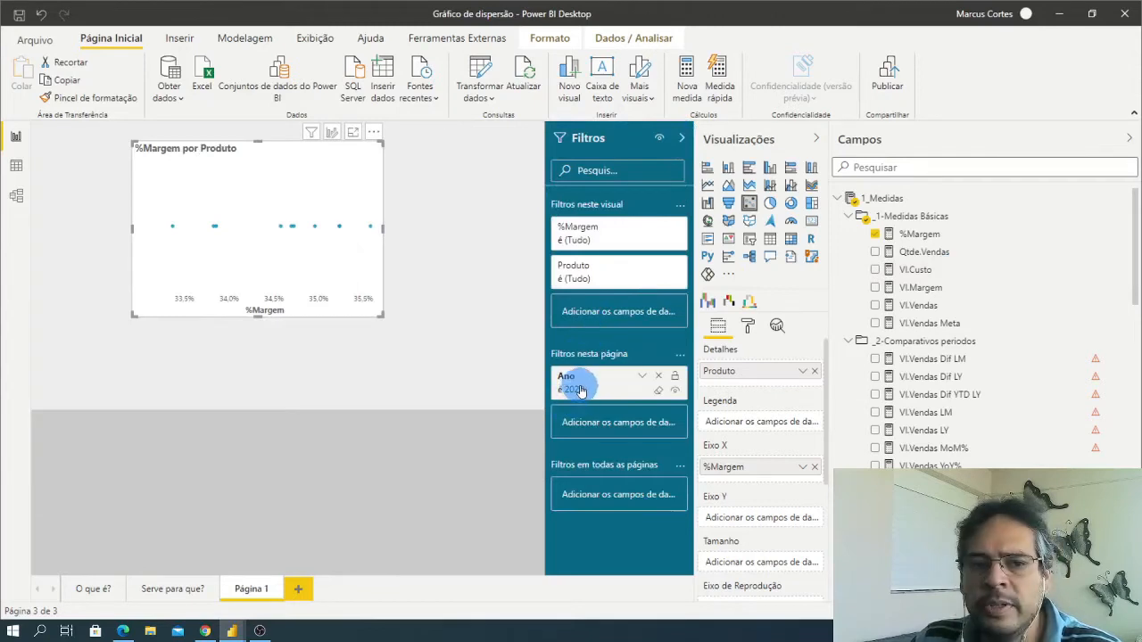
pyautogui.click(682, 139)
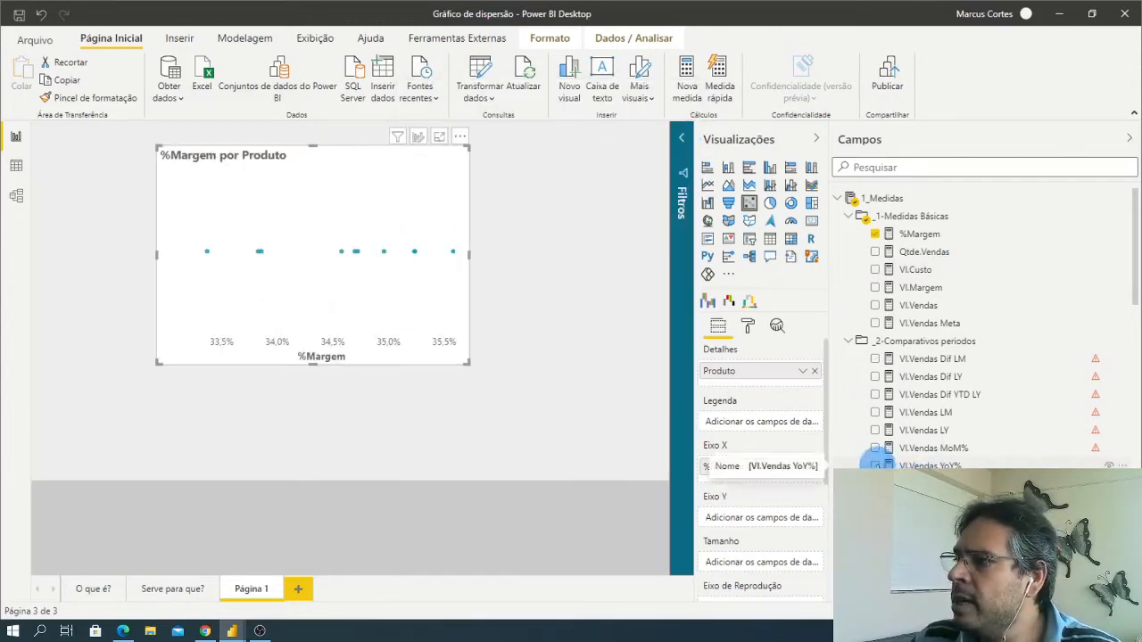
pyautogui.moveTo(876, 464); pyautogui.dragTo(752, 525)
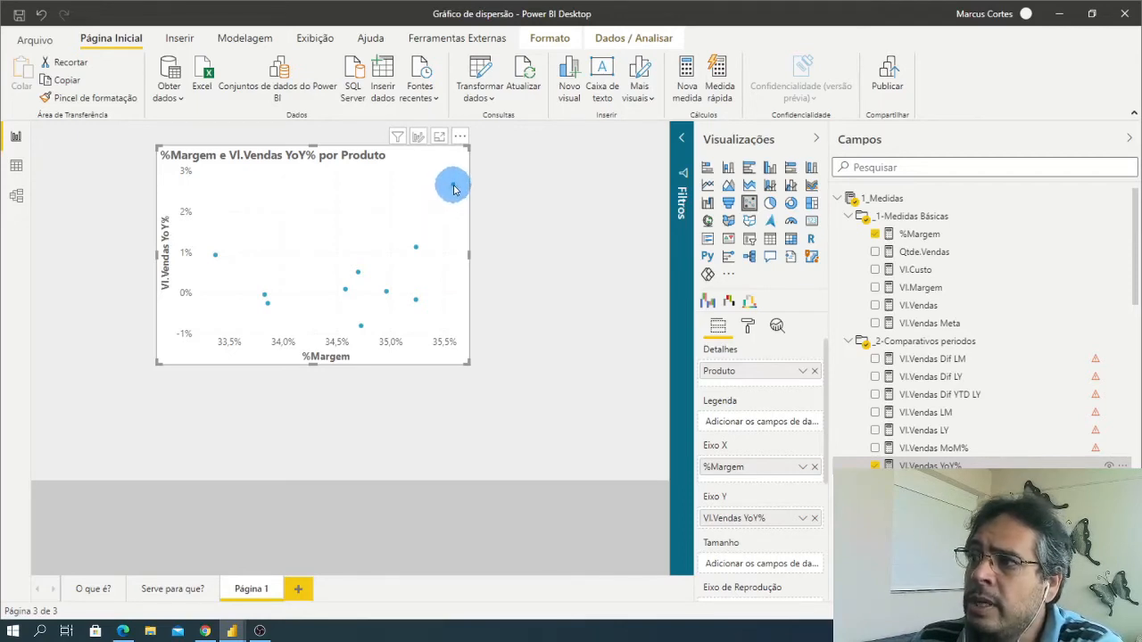
pyautogui.moveTo(453, 189)
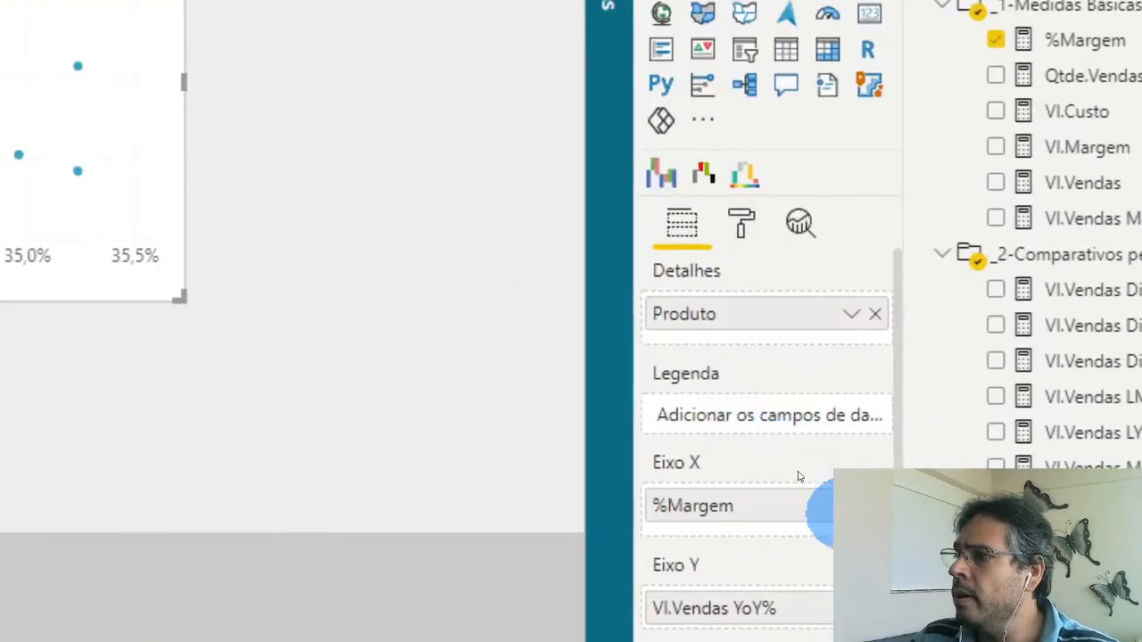
# - Size the scatter chart's bubbles by the Vl.Vendas measure
pyautogui.scroll(-3, 780, 452)
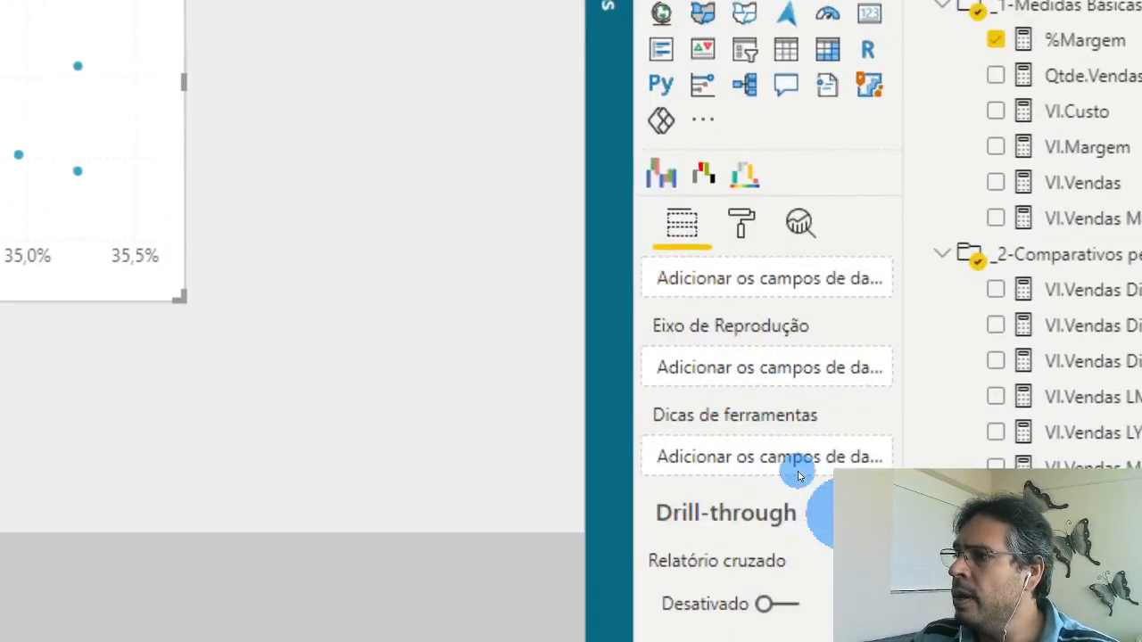
pyautogui.scroll(2, 797, 472)
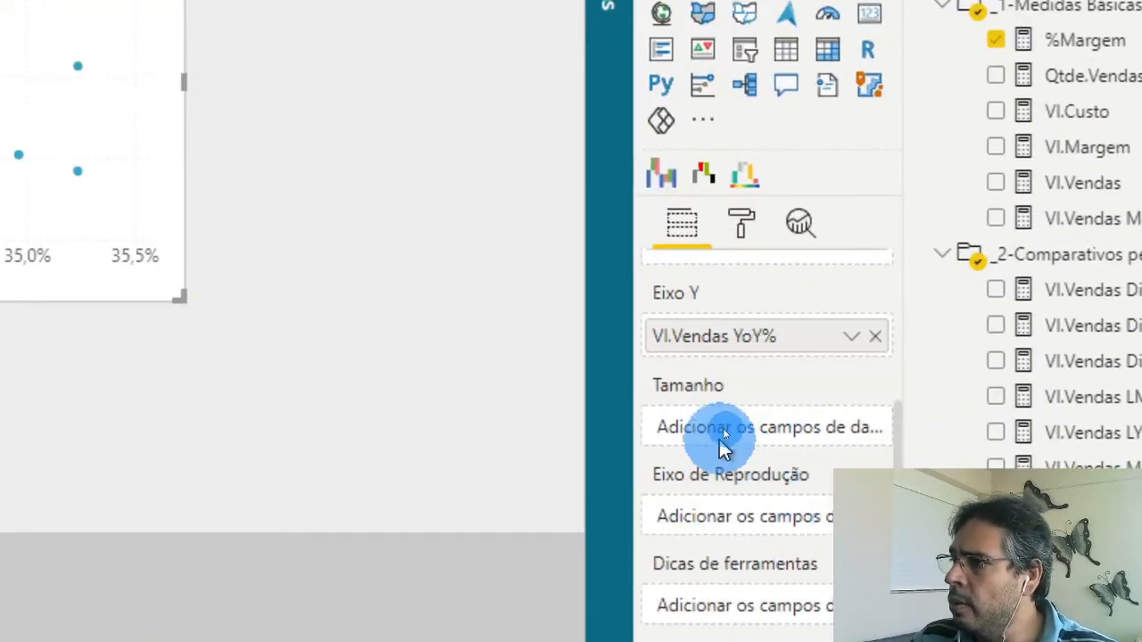
pyautogui.click(691, 431)
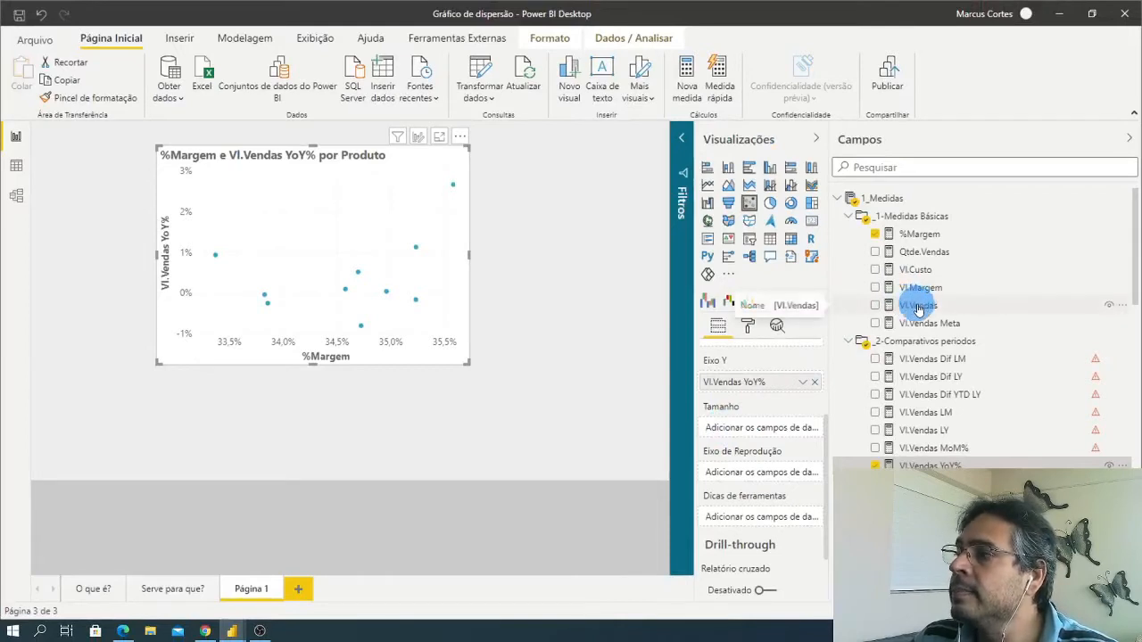
pyautogui.moveTo(914, 305); pyautogui.dragTo(775, 437)
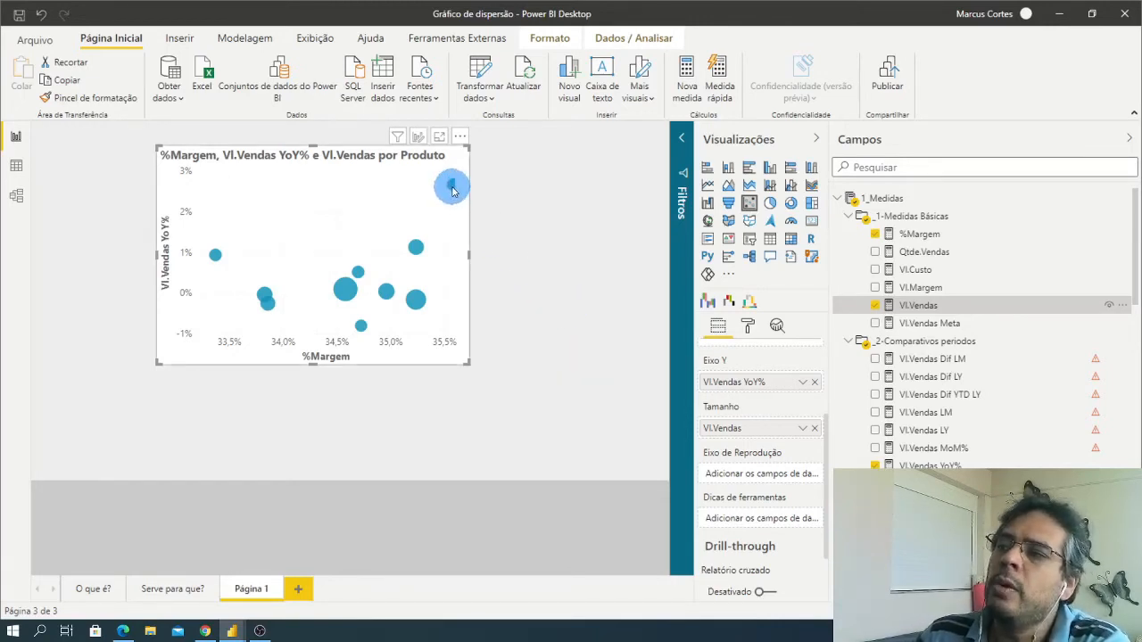
pyautogui.moveTo(452, 191)
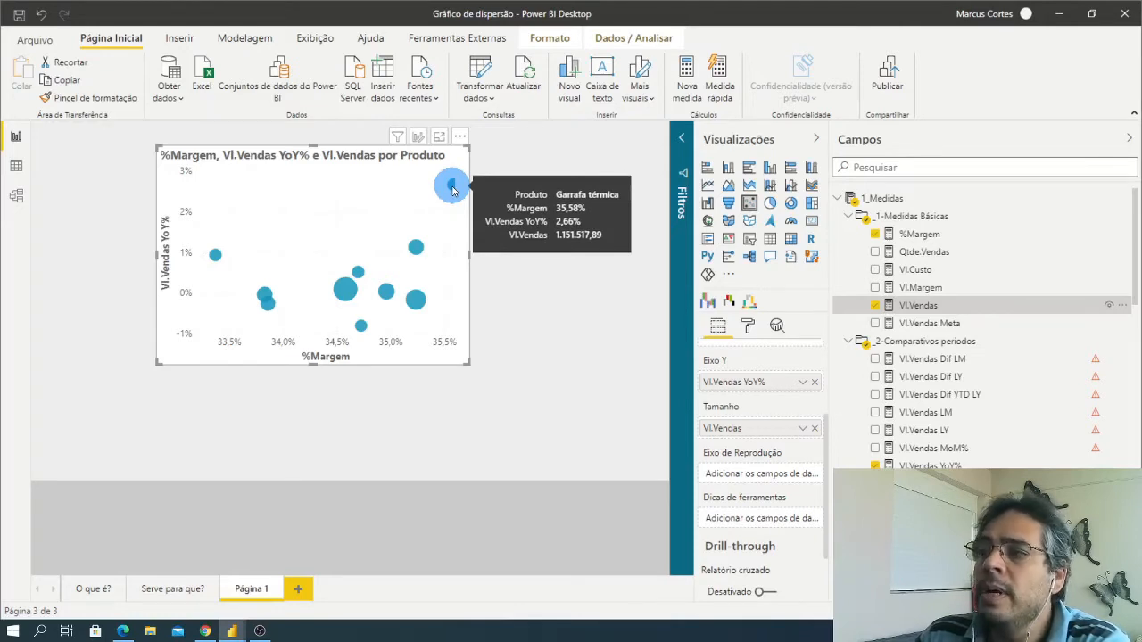
pyautogui.moveTo(345, 295)
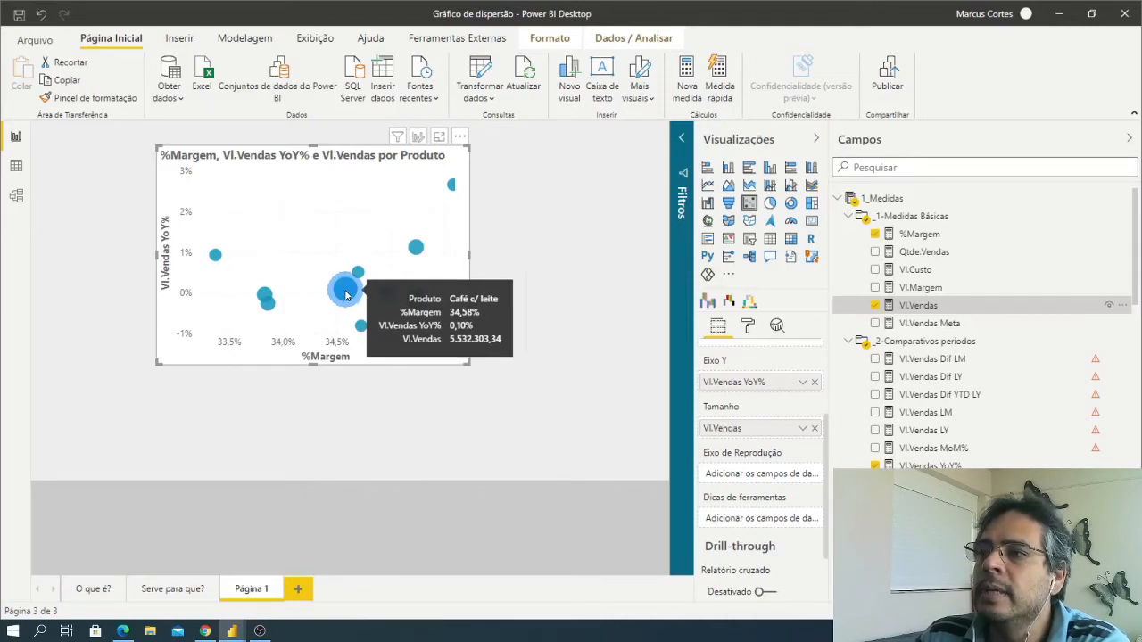
pyautogui.moveTo(418, 249)
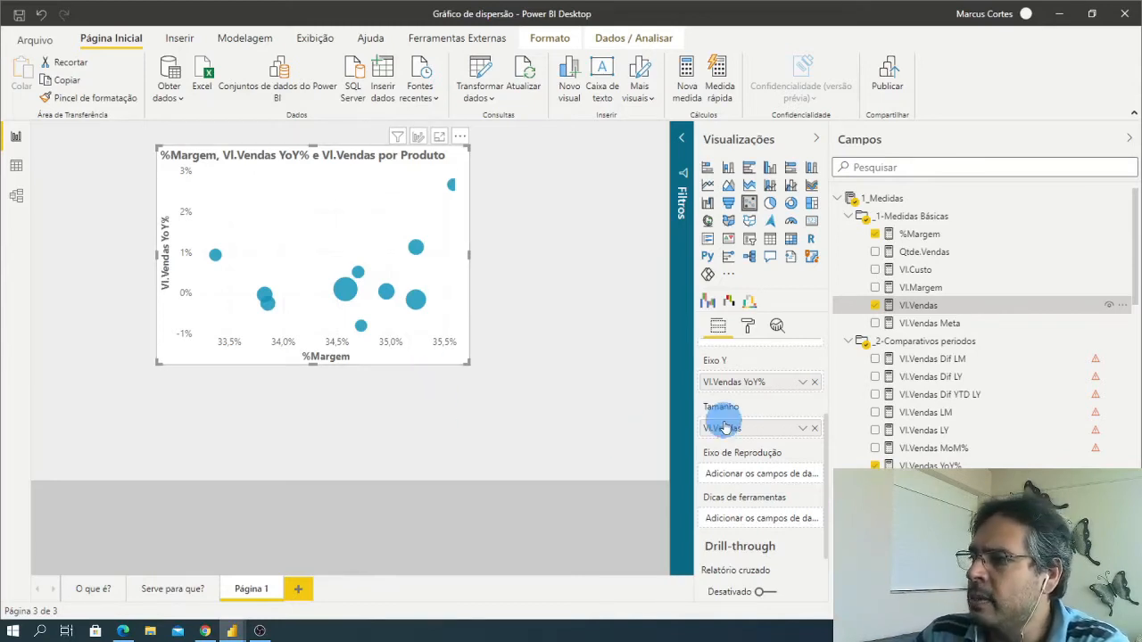
# - Find the Categoria field and use it as the scatter chart's legend to colour the bubbles by category
pyautogui.scroll(3, 729, 415)
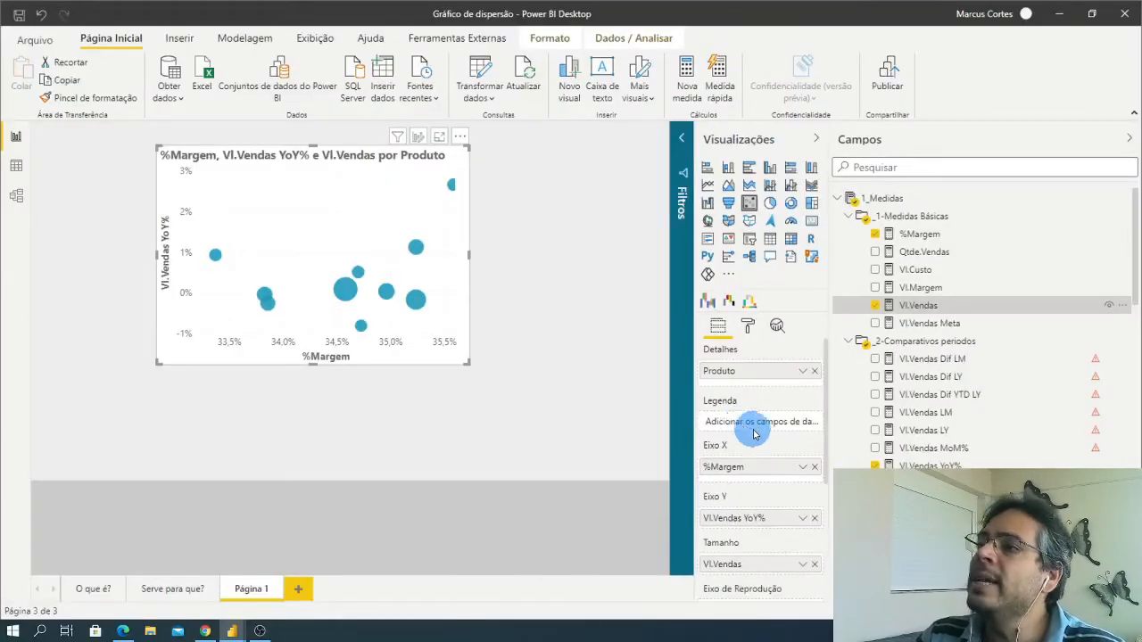
pyautogui.click(894, 168)
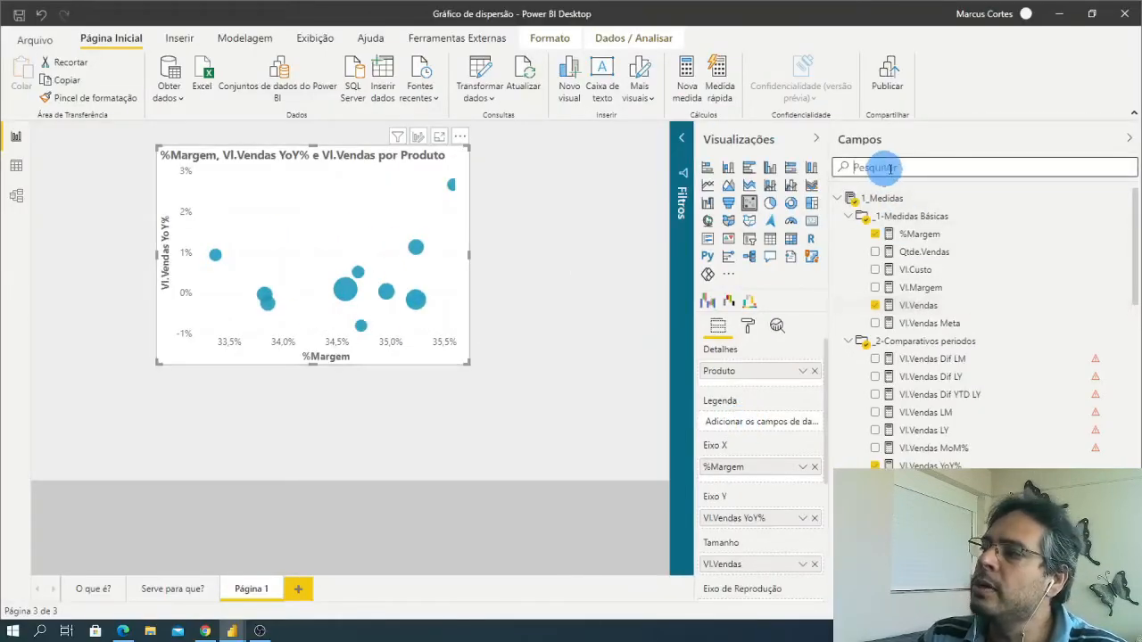
pyautogui.write('catego')
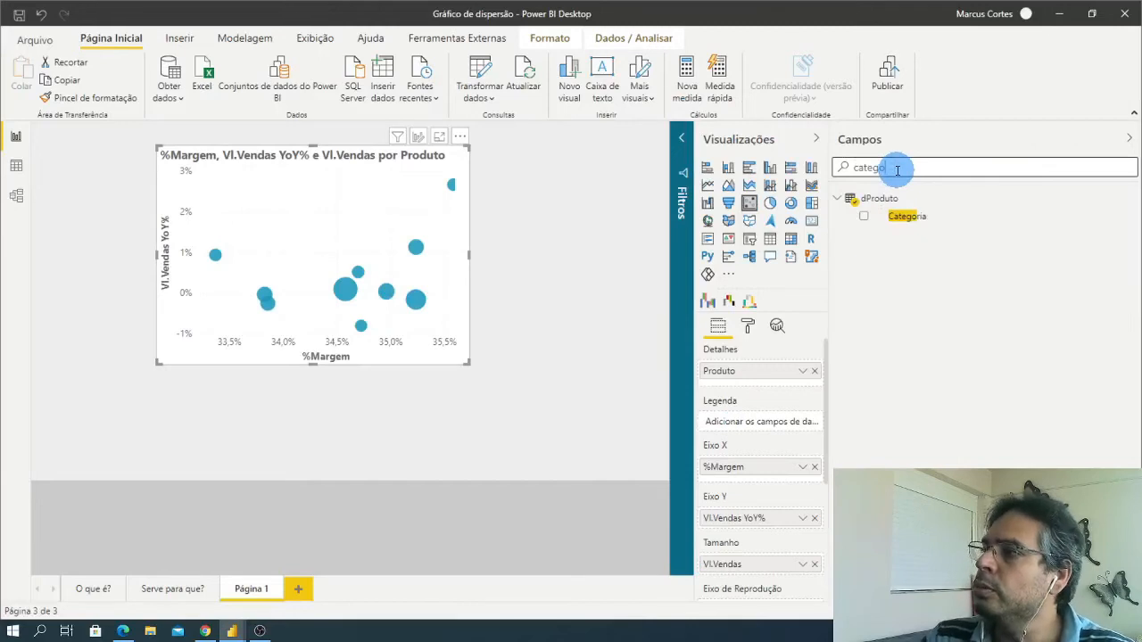
pyautogui.click(863, 218)
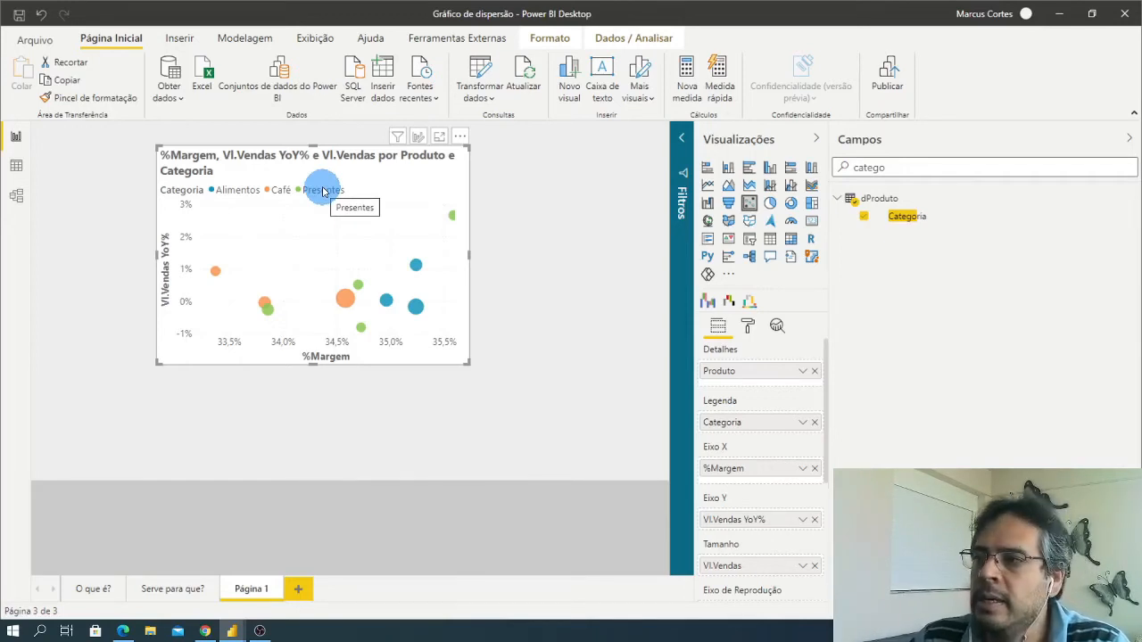
# - Examine the chart in focus mode, highlighting the low-growth bubbles and the highest Presentes bubble, and return to the report page
pyautogui.click(438, 142)
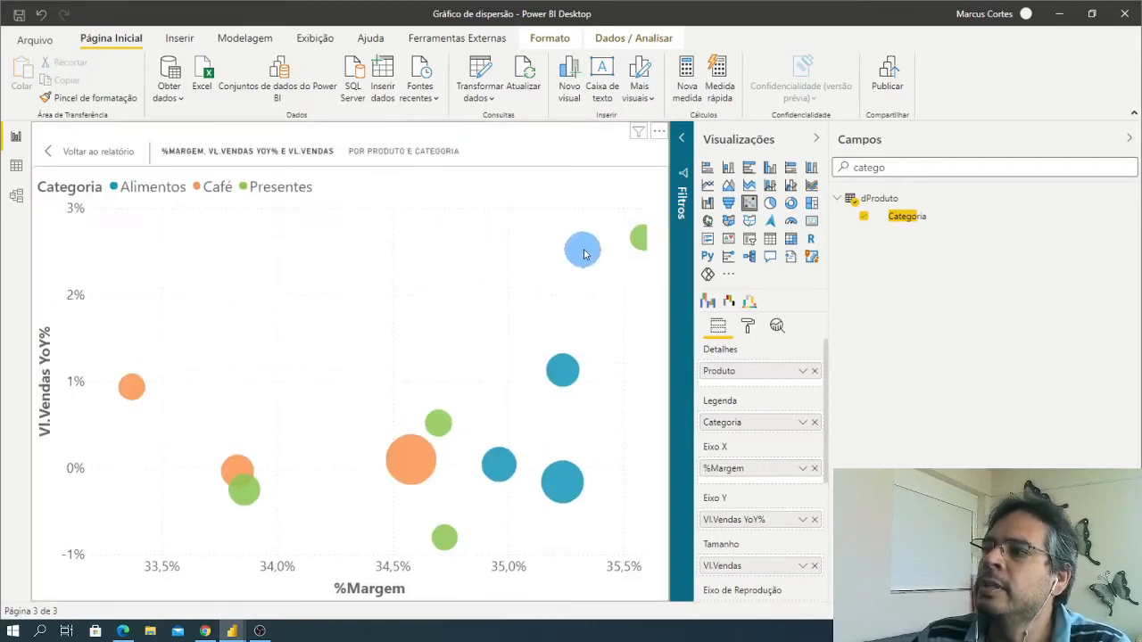
pyautogui.moveTo(638, 239)
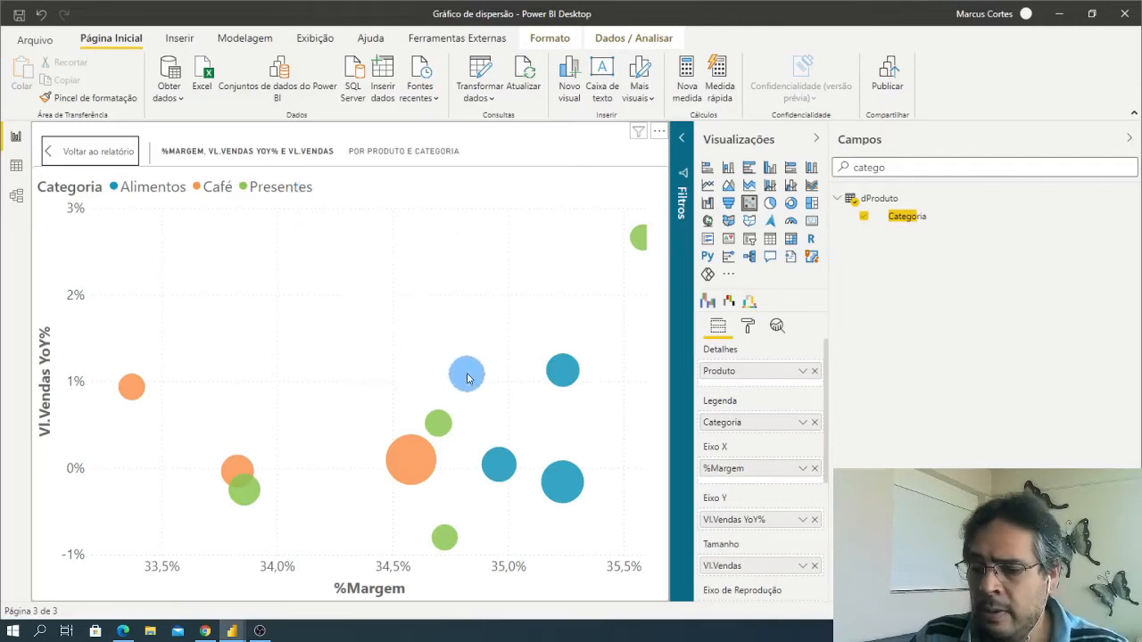
pyautogui.moveTo(446, 553); pyautogui.dragTo(223, 567)
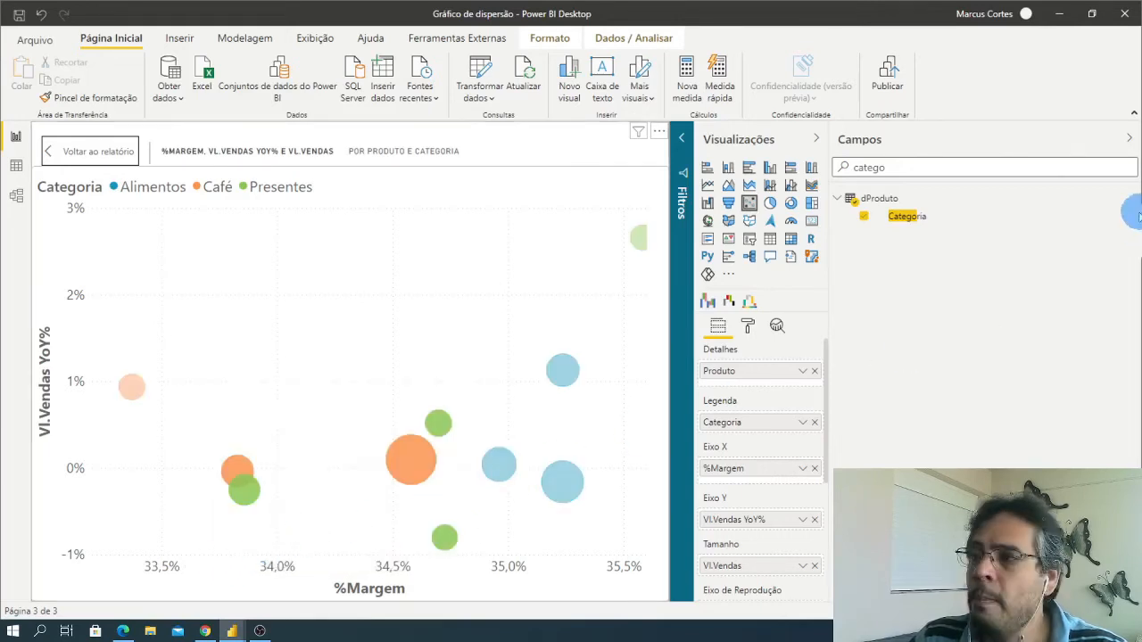
pyautogui.click(639, 238)
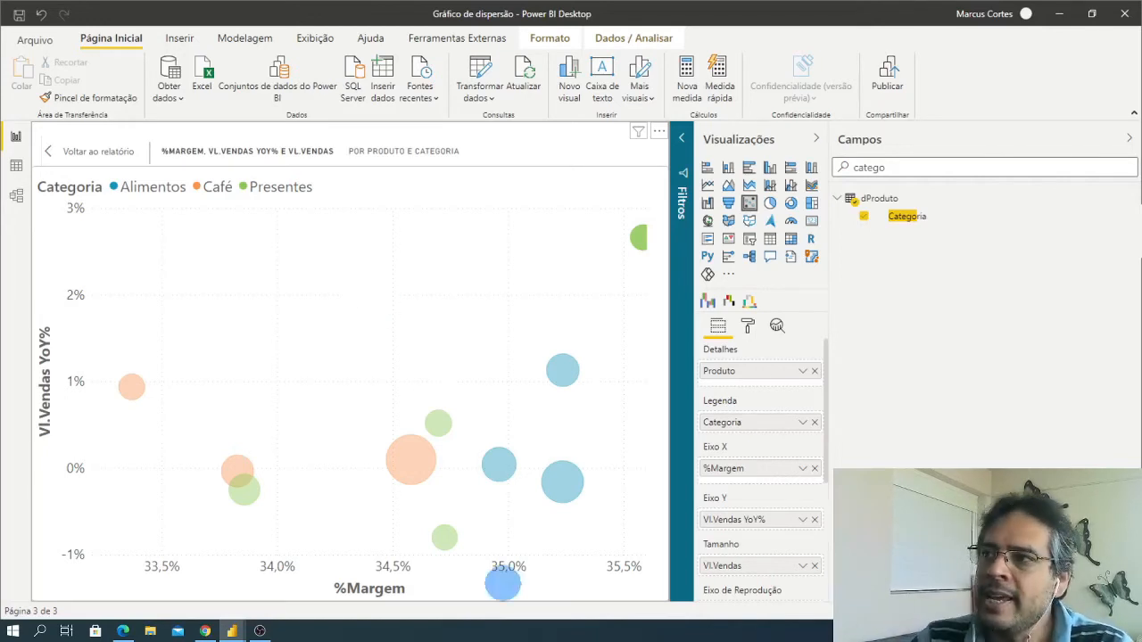
pyautogui.click(101, 152)
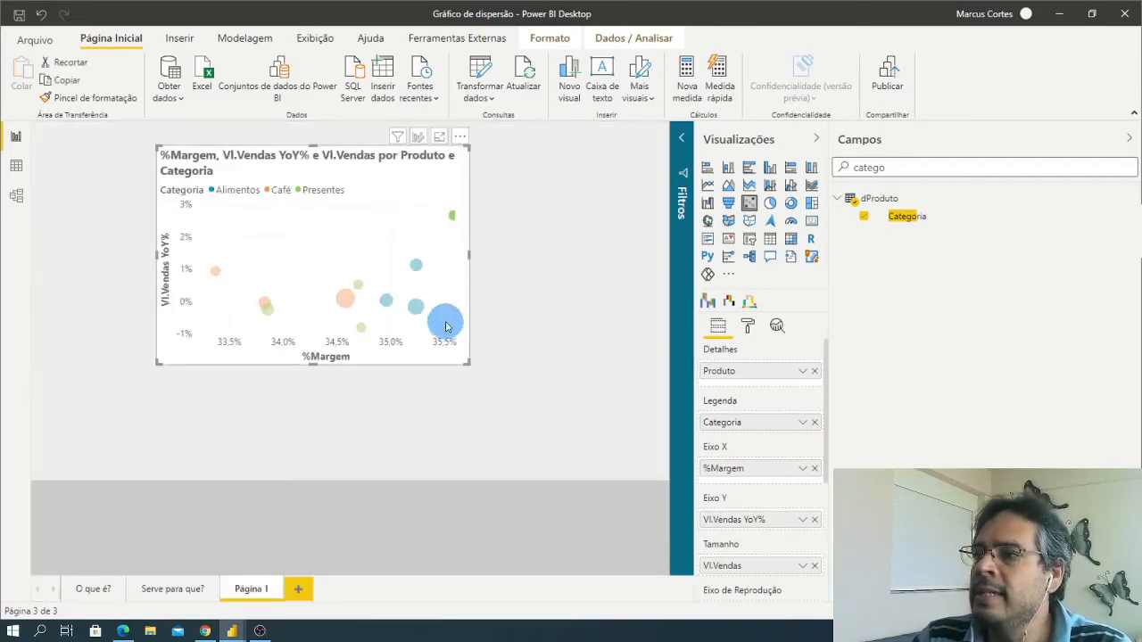
# - Move the scatter chart to the page's upper-left area and turn off its title
pyautogui.moveTo(446, 326); pyautogui.dragTo(339, 327)
pyautogui.click(745, 327)
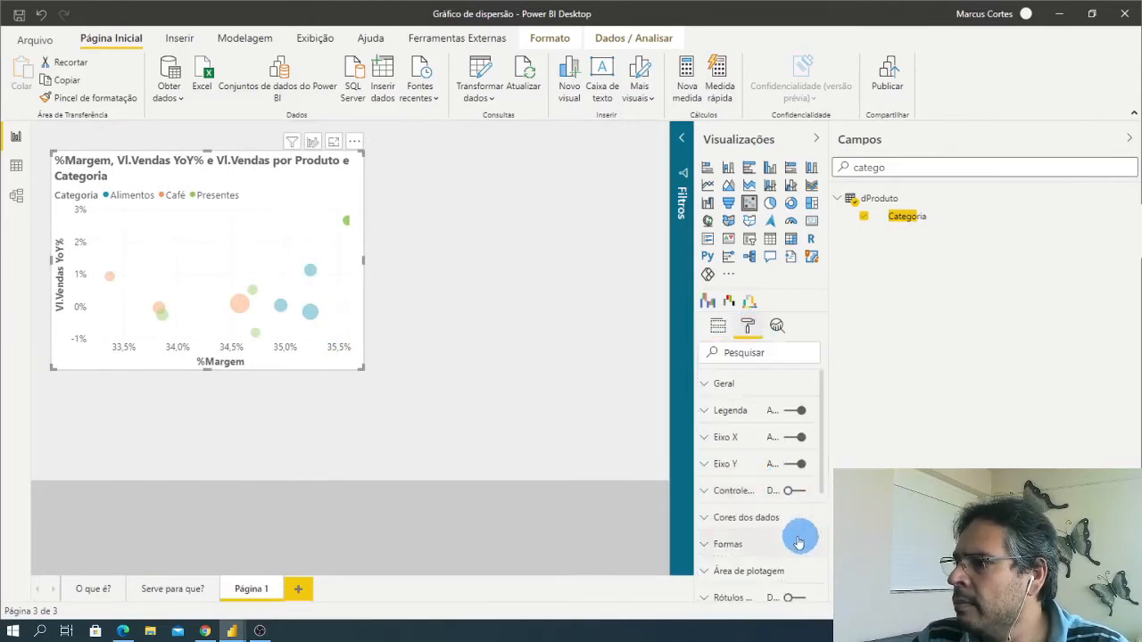
pyautogui.scroll(-3, 798, 533)
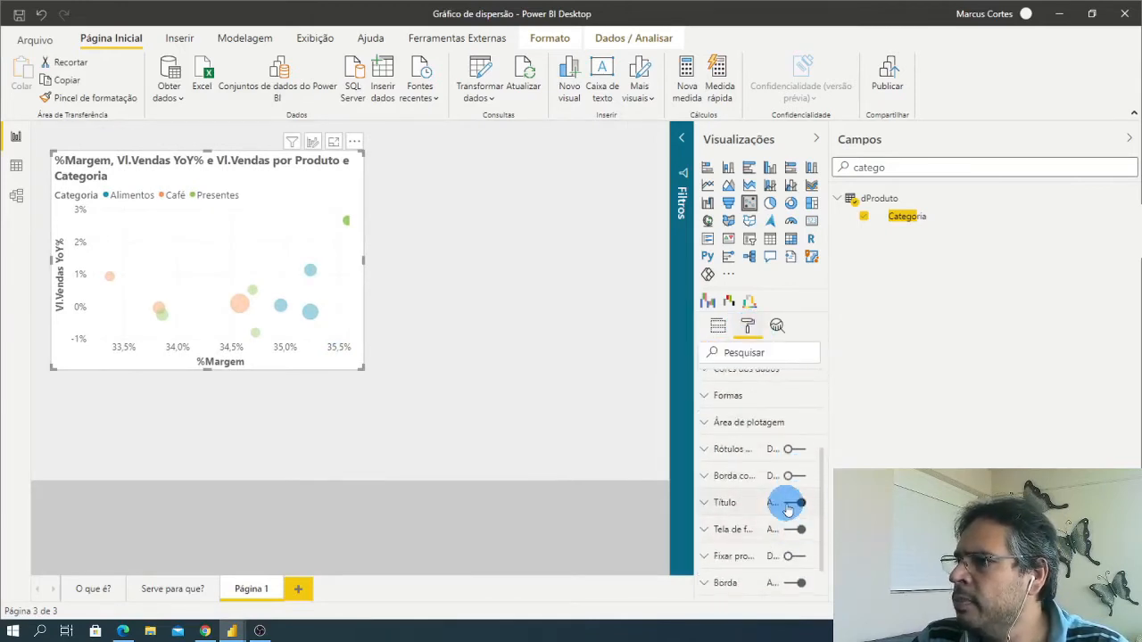
pyautogui.click(791, 503)
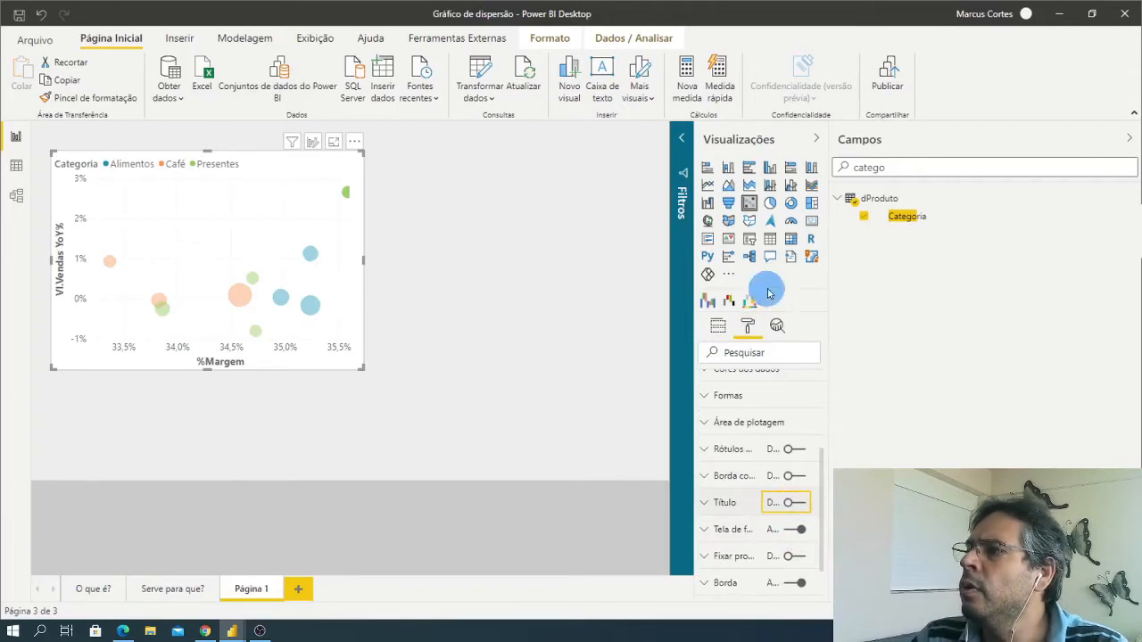
# - Add a compact Região slicer at the page's upper right and enlarge the scatter chart to fill the space beside it
pyautogui.click(748, 238)
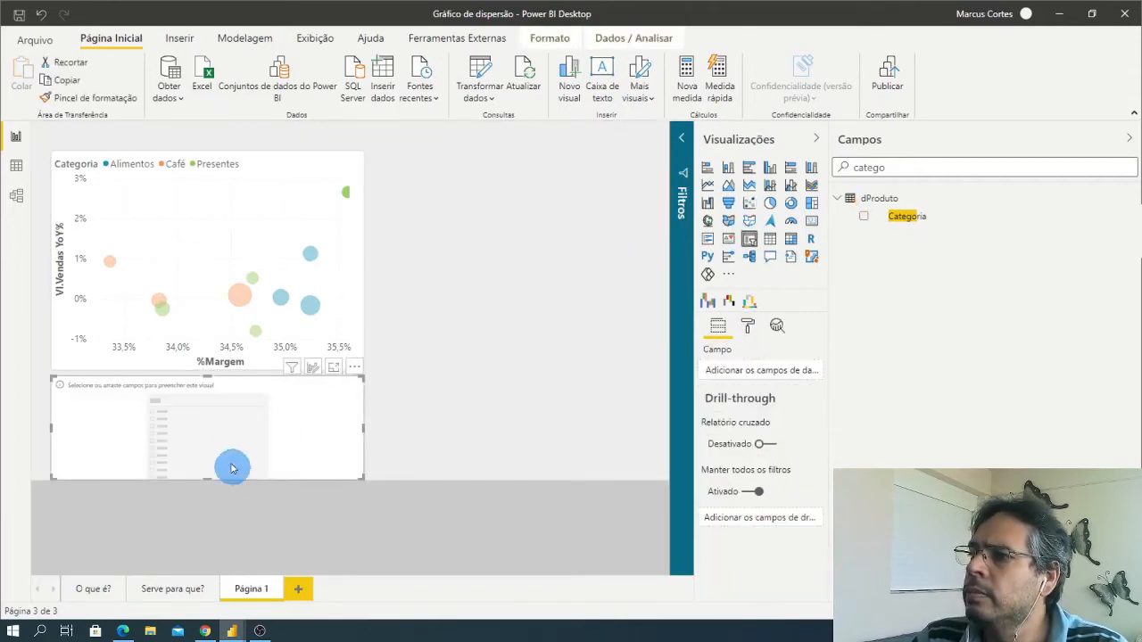
pyautogui.moveTo(363, 430); pyautogui.dragTo(594, 214)
pyautogui.doubleClick(866, 167)
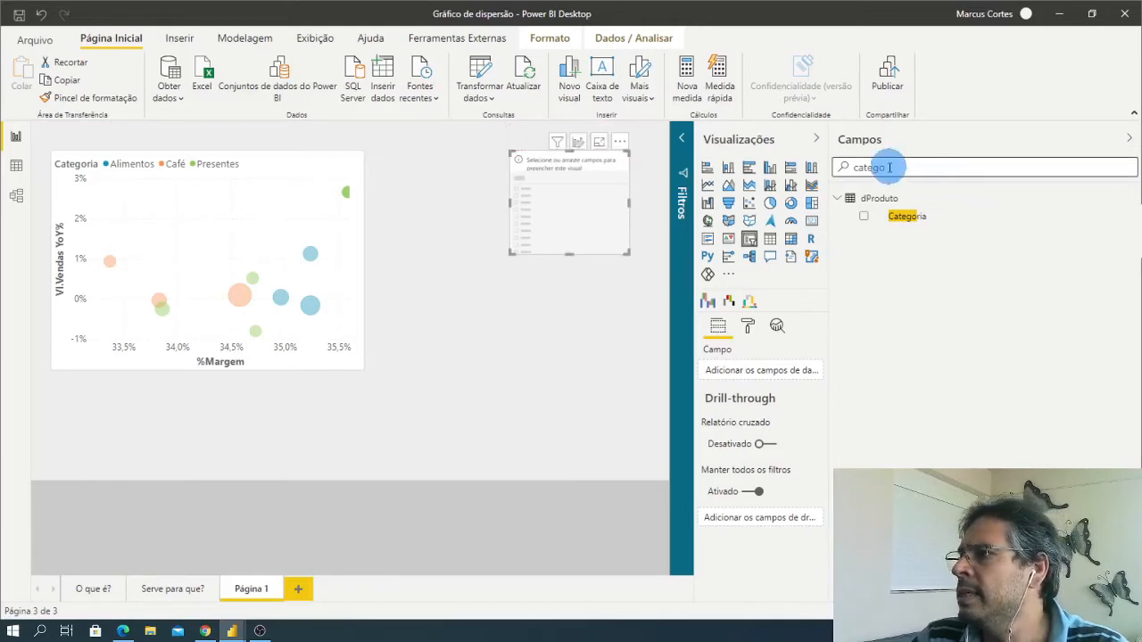
pyautogui.write('regi')
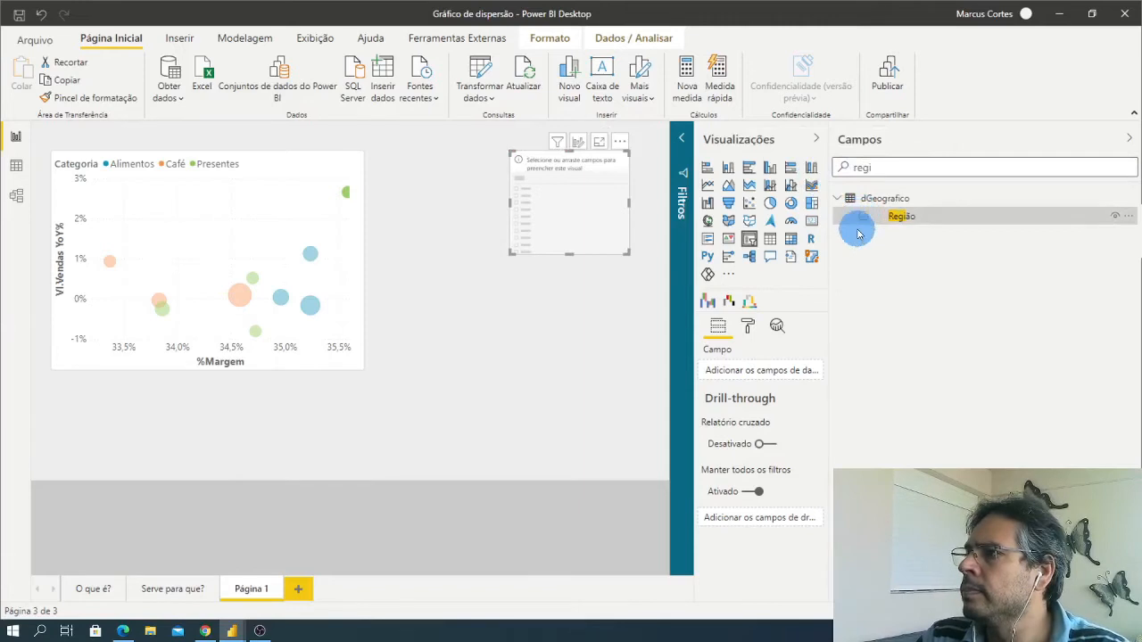
pyautogui.click(862, 216)
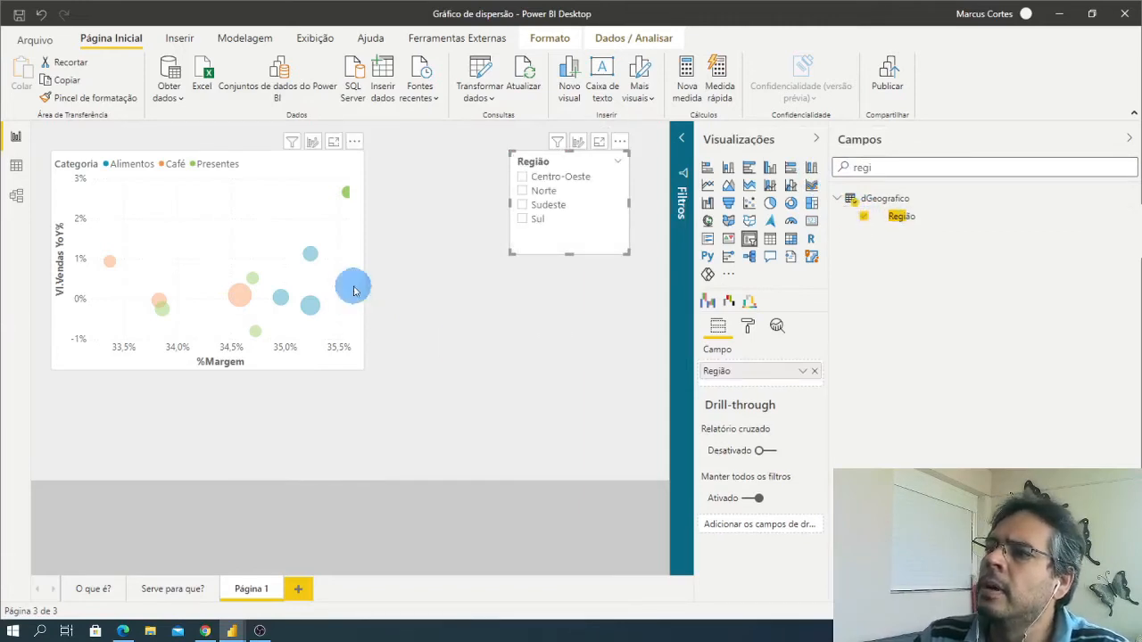
pyautogui.click(360, 365)
pyautogui.moveTo(361, 376); pyautogui.dragTo(492, 464)
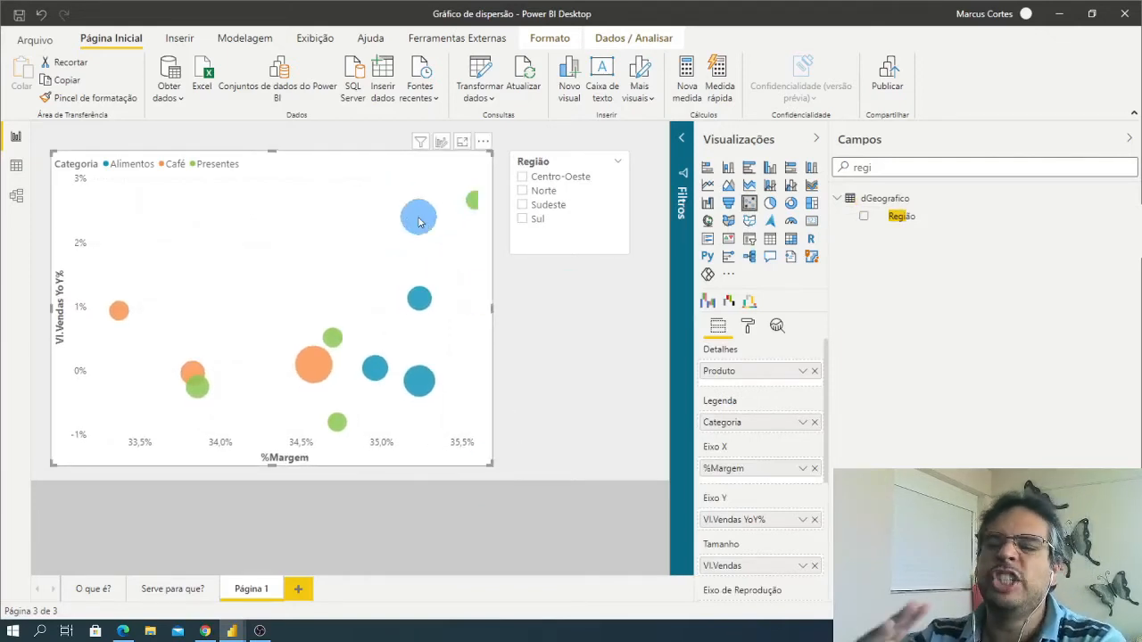
# - Filter the scatter chart by the regions Centro-Oeste, Norte, Sudeste and Sul in turn, ending on Centro-Oeste
pyautogui.click(524, 177)
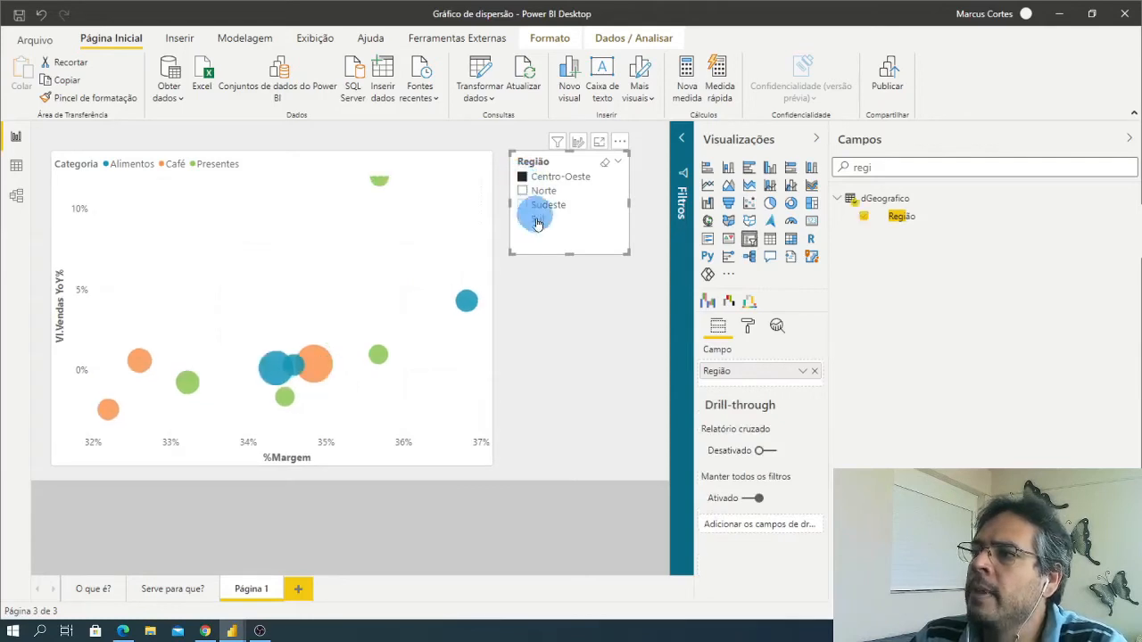
pyautogui.click(523, 190)
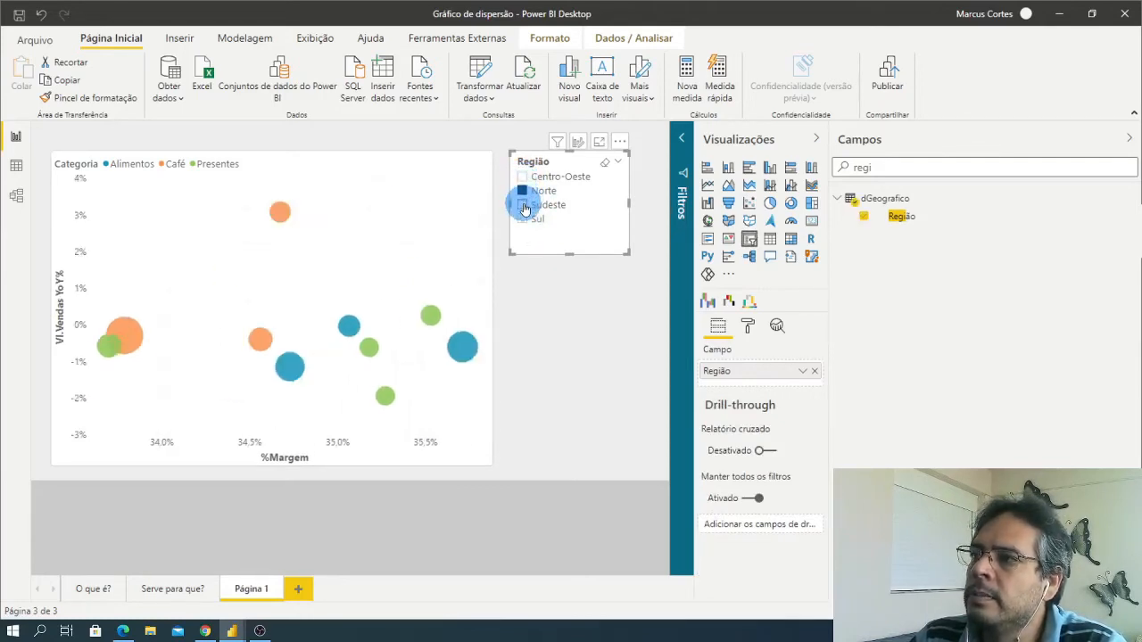
pyautogui.click(523, 205)
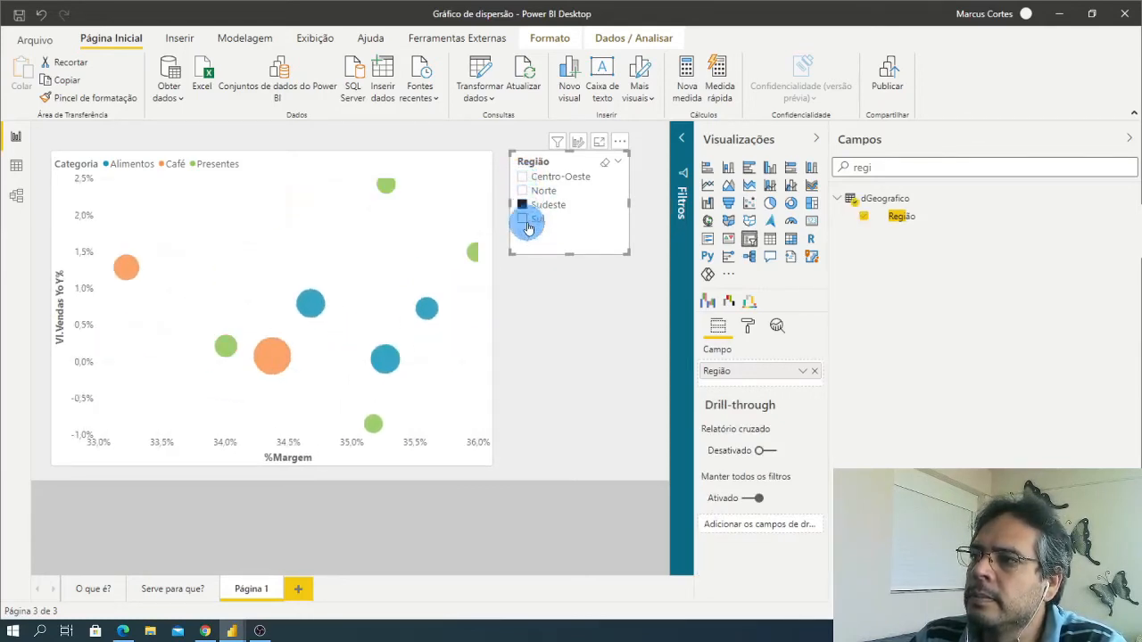
pyautogui.click(524, 219)
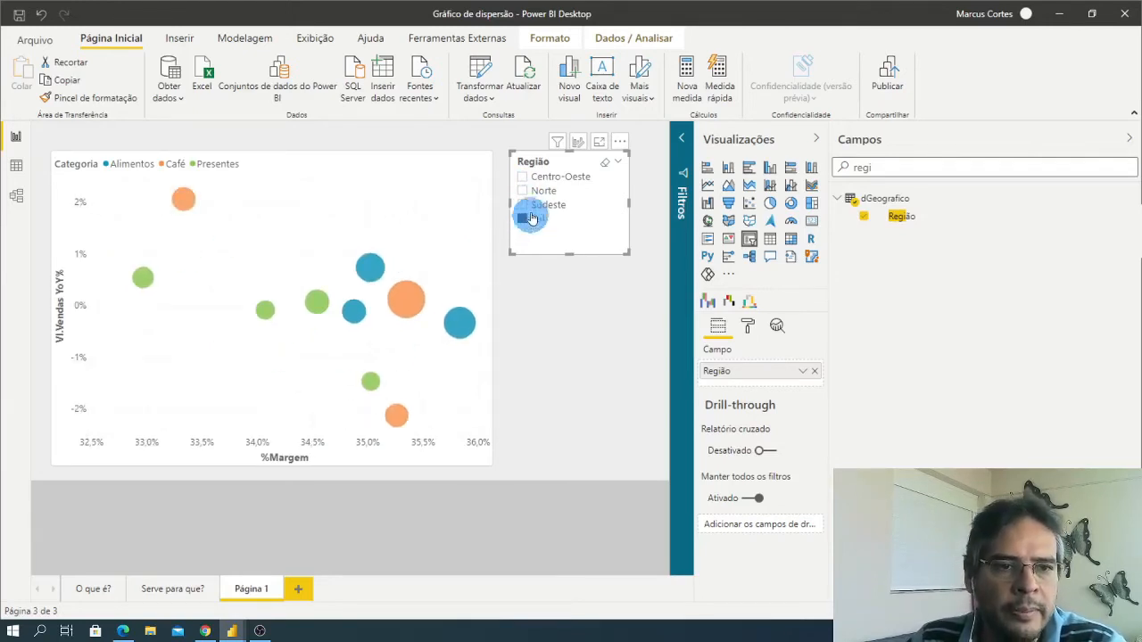
pyautogui.click(523, 179)
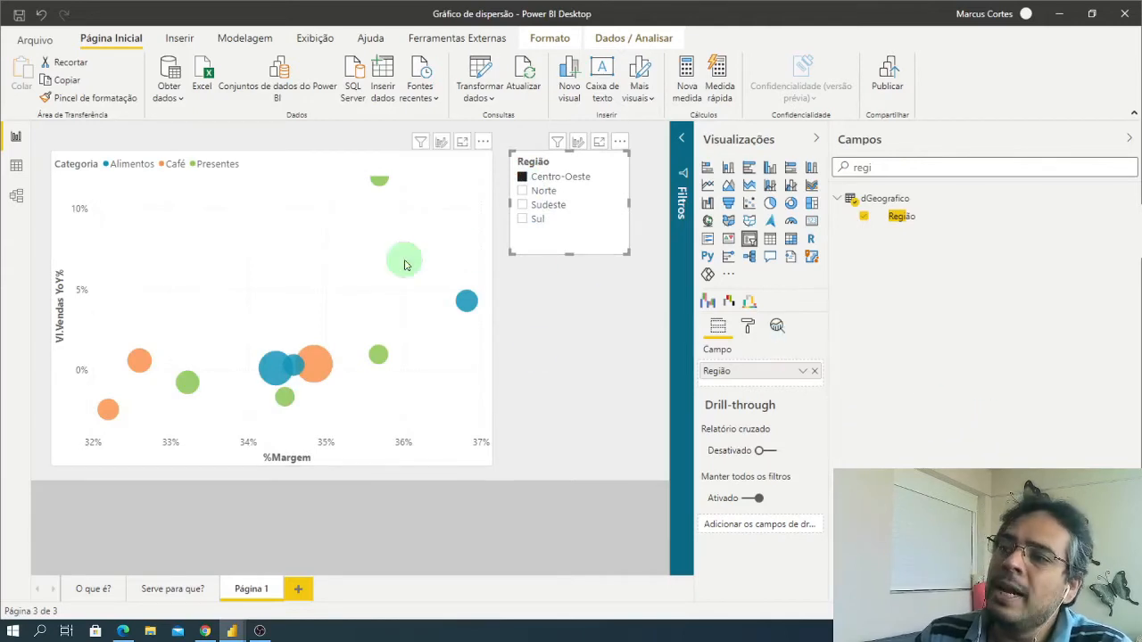
# - Add an average line for %Margem to the scatter chart and review its formatting options
pyautogui.click(404, 265)
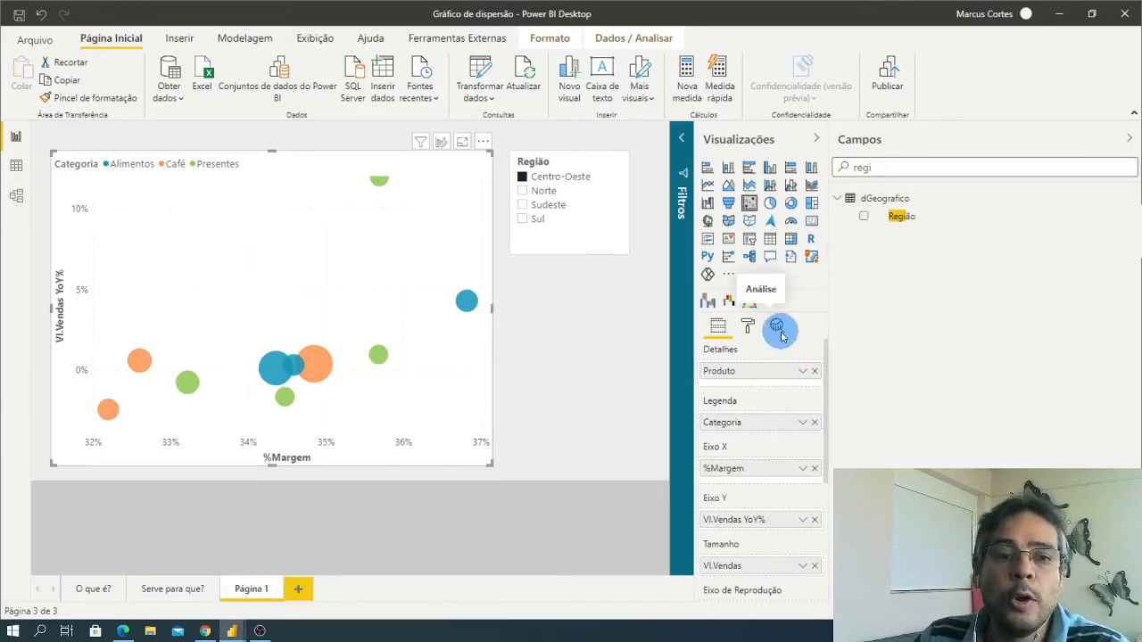
pyautogui.click(777, 328)
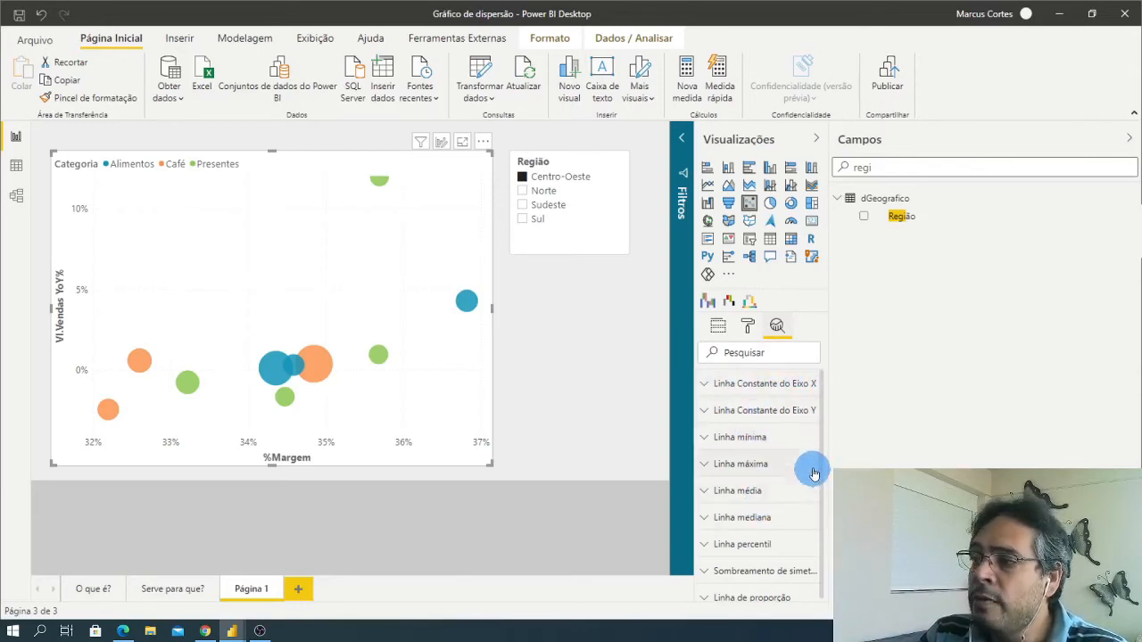
pyautogui.scroll(-1, 813, 464)
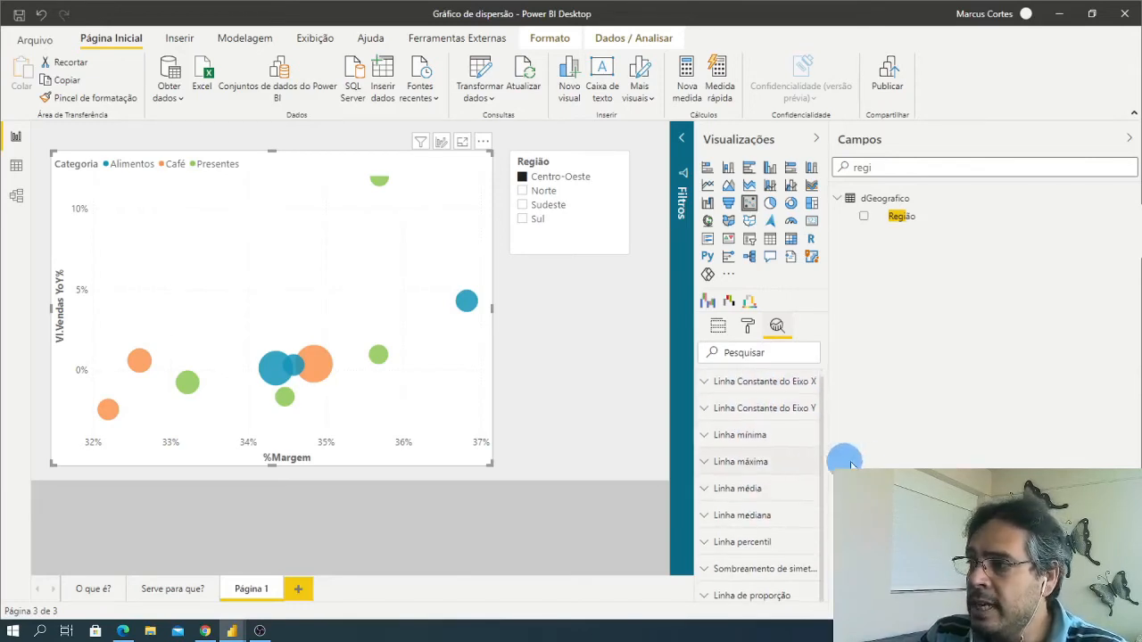
pyautogui.click(707, 487)
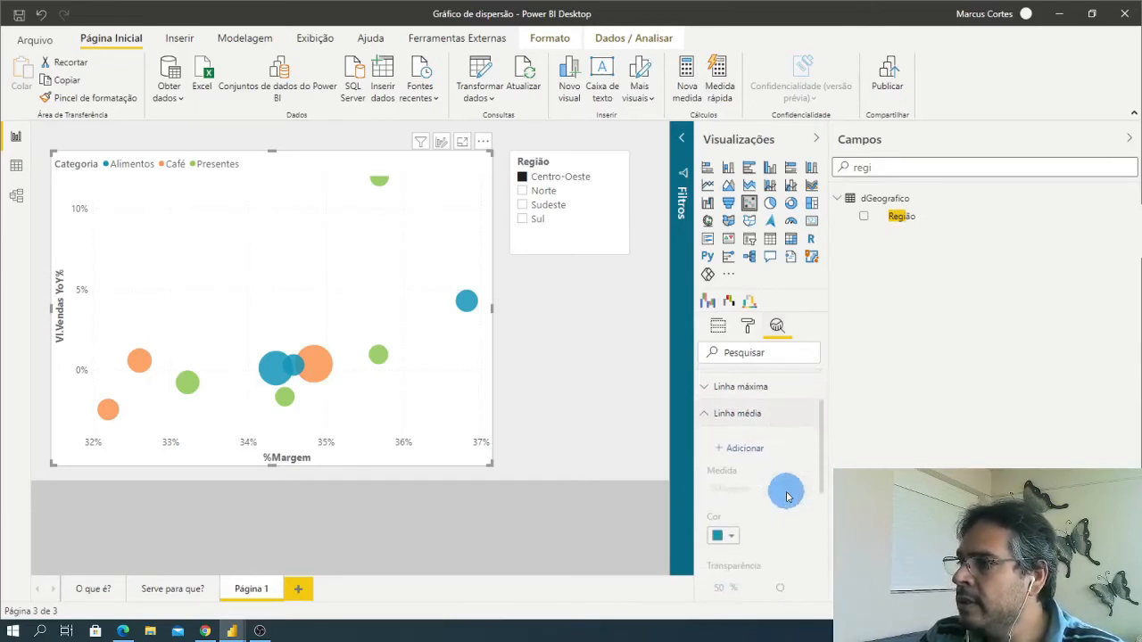
pyautogui.click(749, 448)
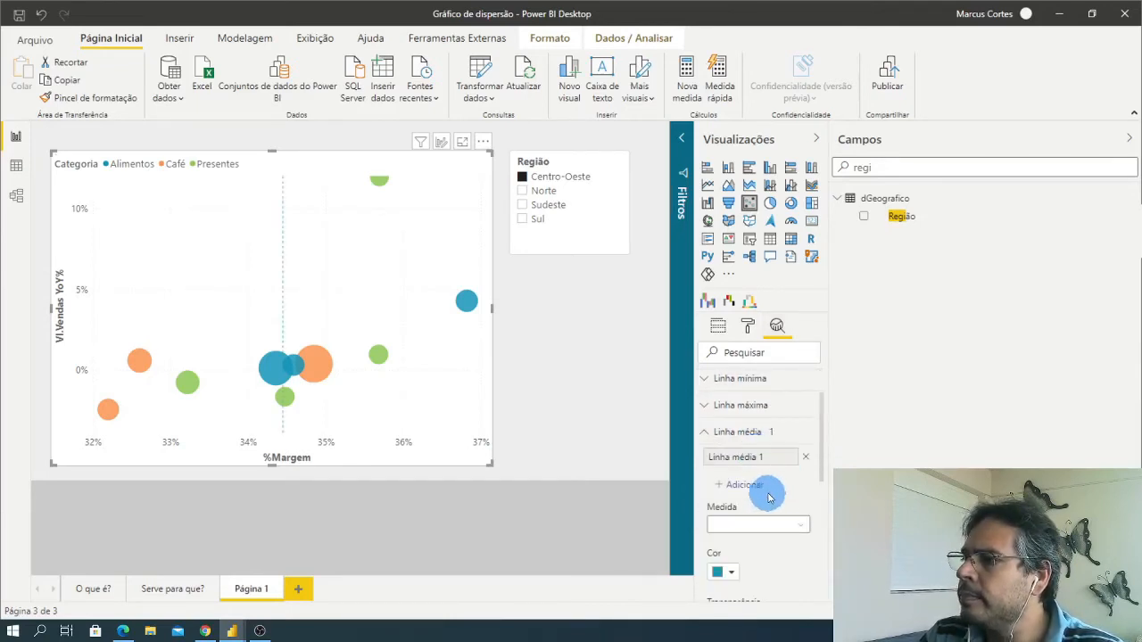
pyautogui.scroll(-1, 786, 492)
pyautogui.scroll(-3, 776, 482)
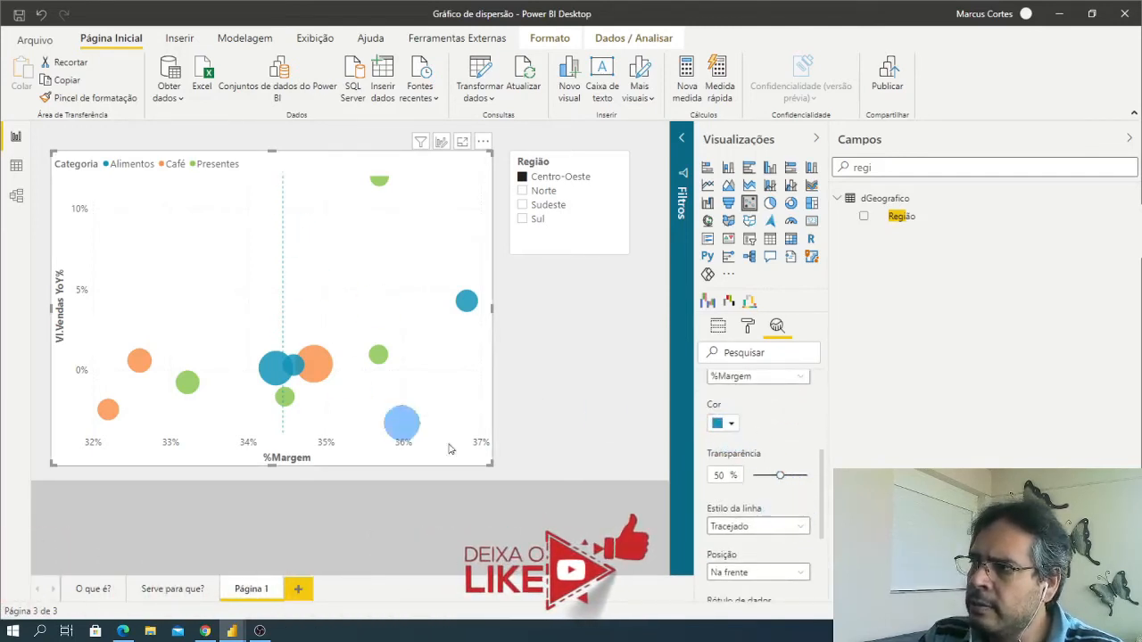
# - Turn on the data label for the %Margem average line and add a second average line for Vl.Vendas YoY%
pyautogui.scroll(-2, 781, 510)
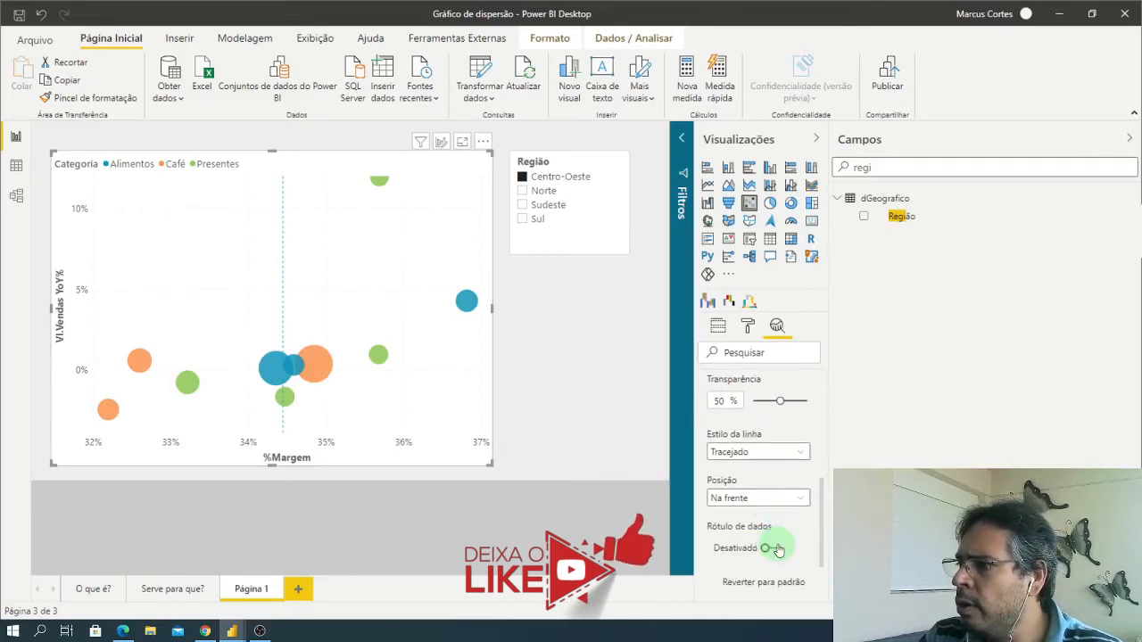
pyautogui.click(775, 548)
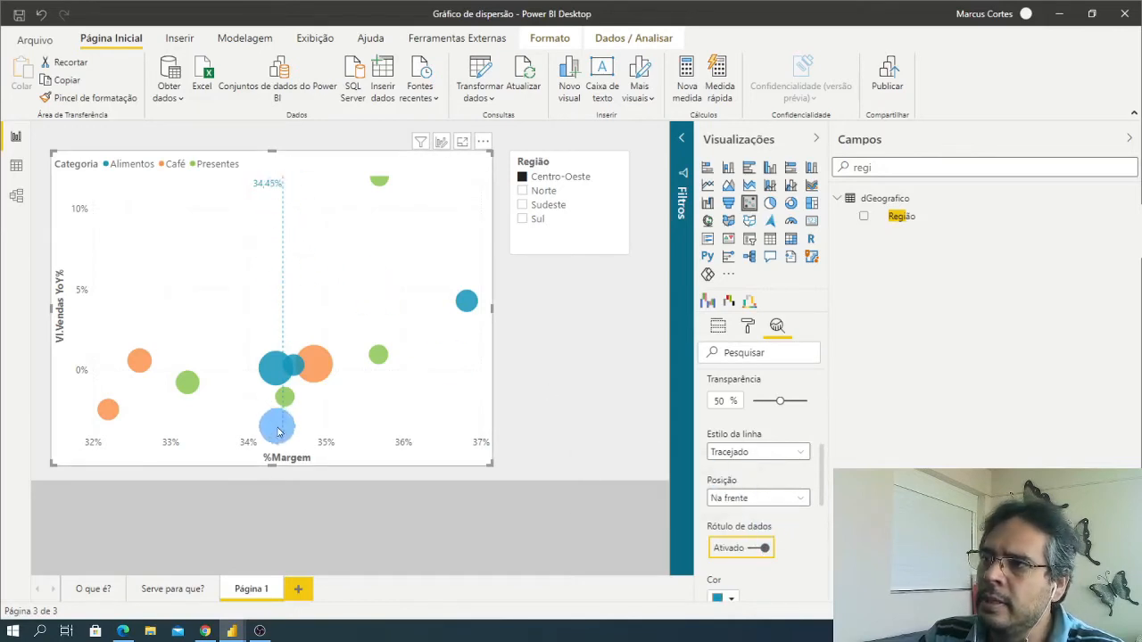
pyautogui.scroll(2, 803, 454)
pyautogui.scroll(2, 807, 441)
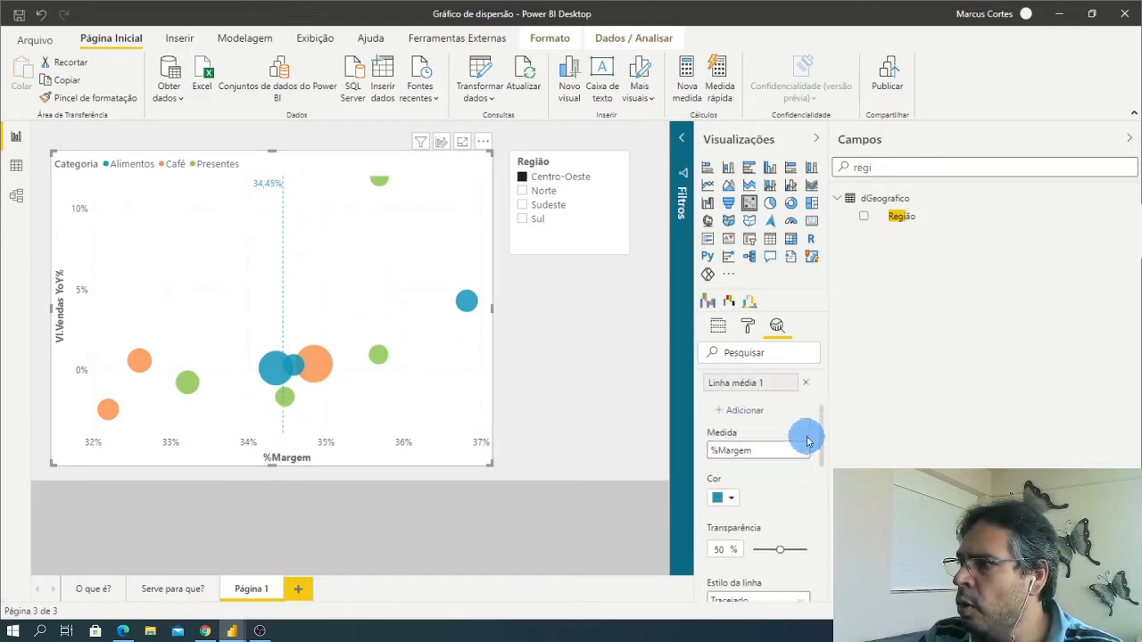
pyautogui.click(744, 412)
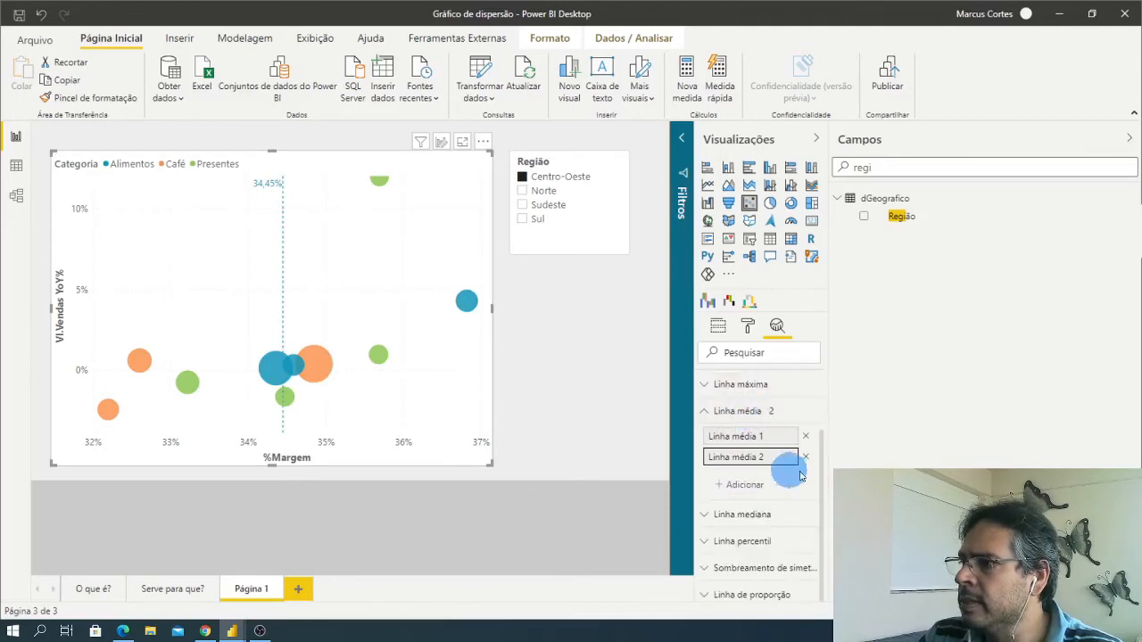
pyautogui.click(786, 530)
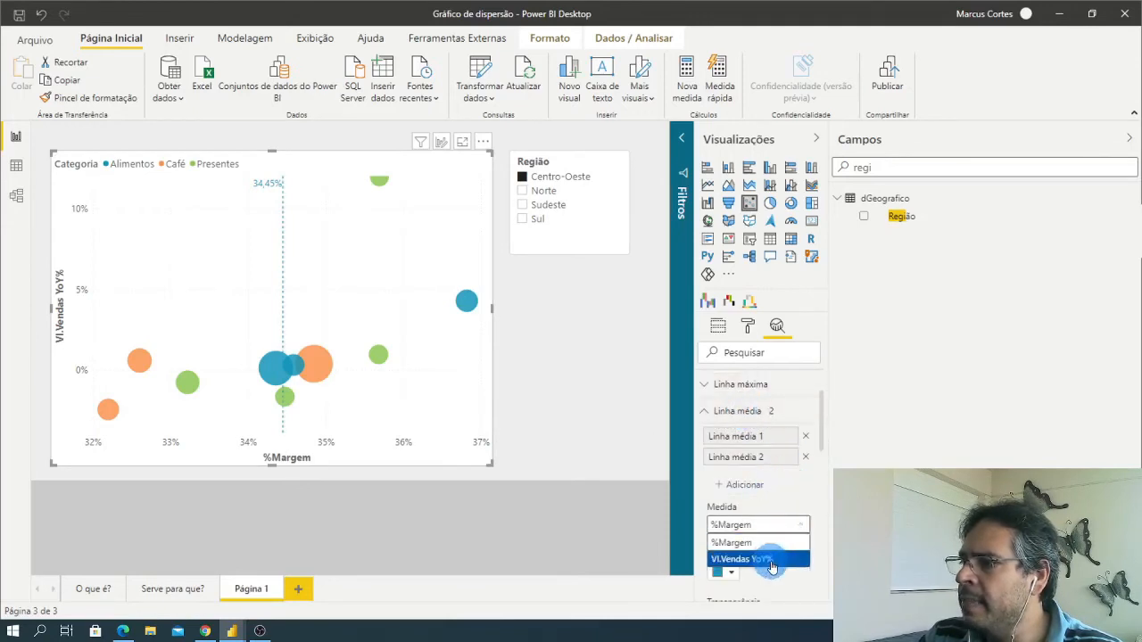
pyautogui.click(771, 559)
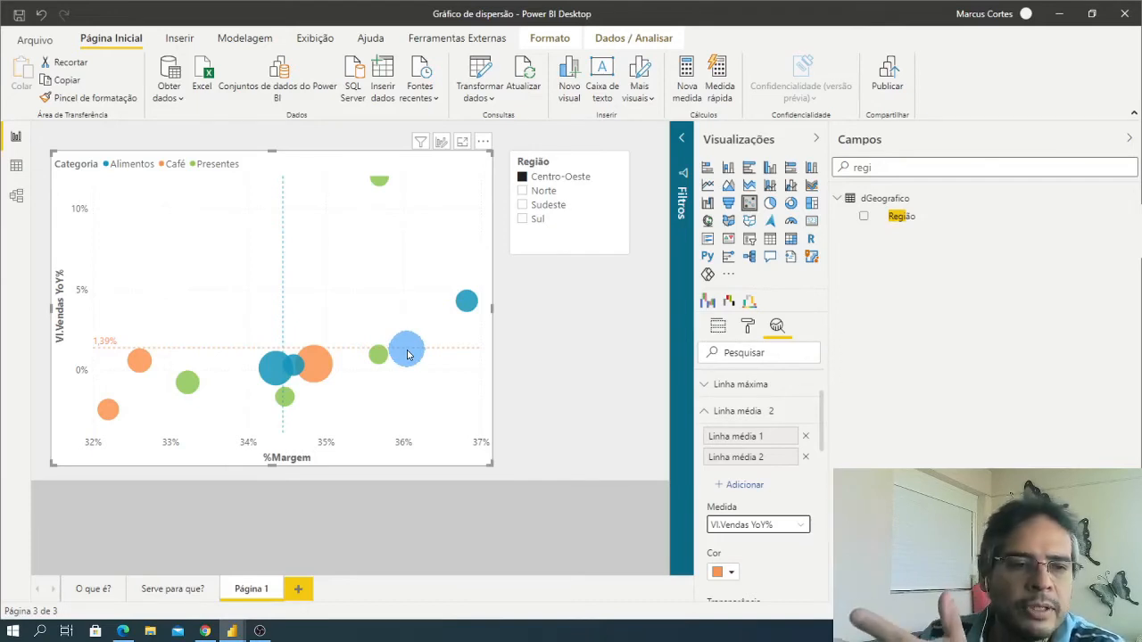
# - Filter the scatter chart by Norte, Sudeste and Sul in turn, and clear the Região slicer selection
pyautogui.click(522, 193)
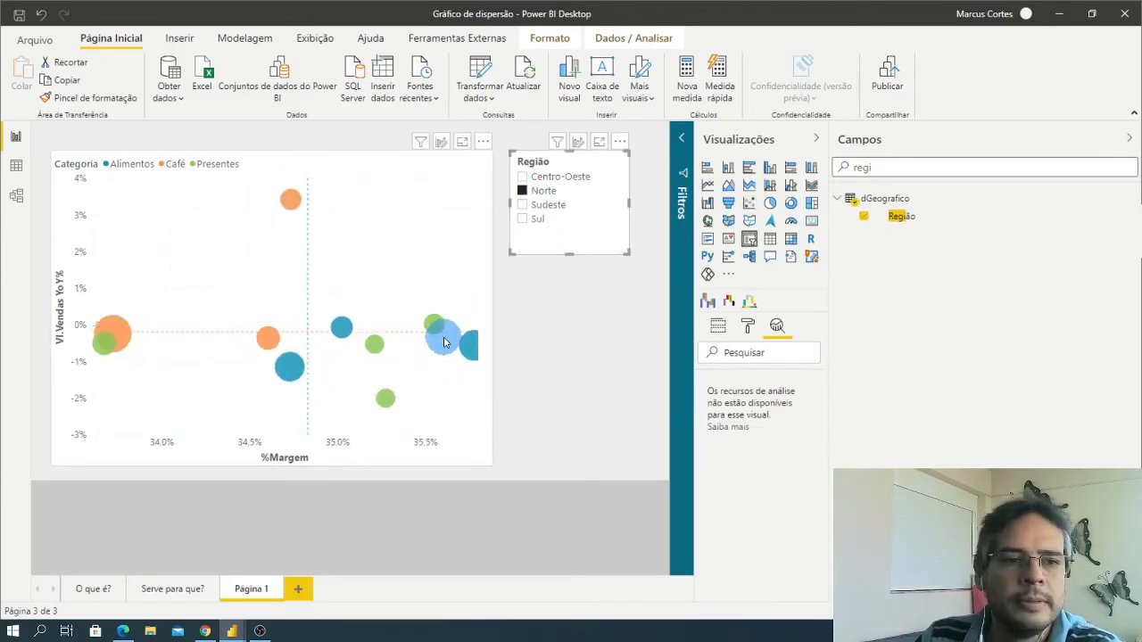
pyautogui.click(522, 206)
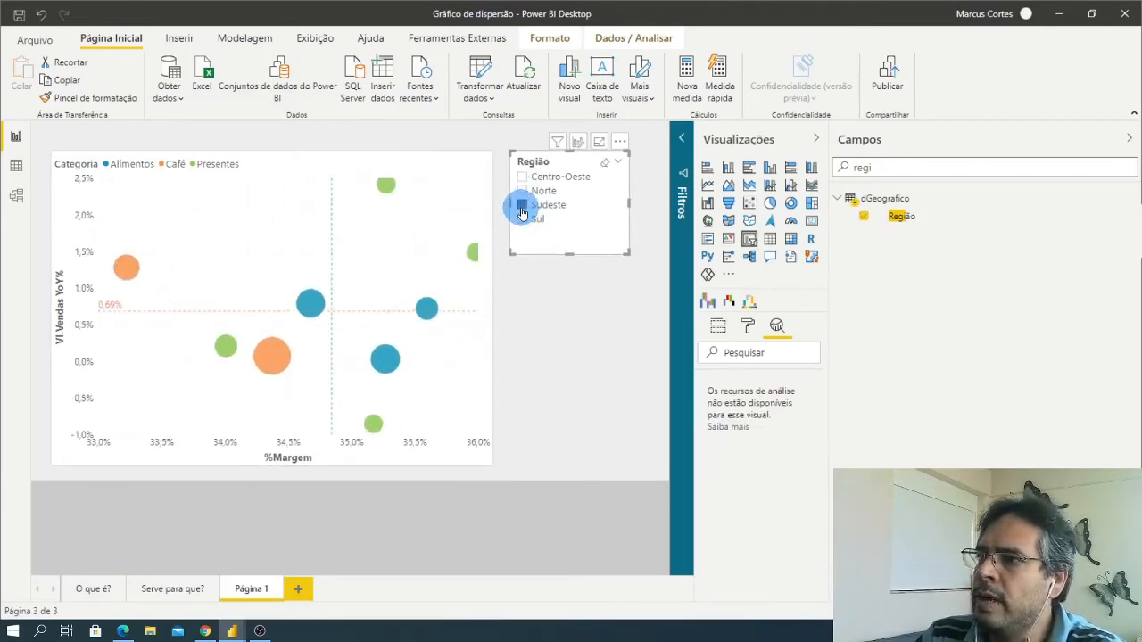
pyautogui.click(523, 220)
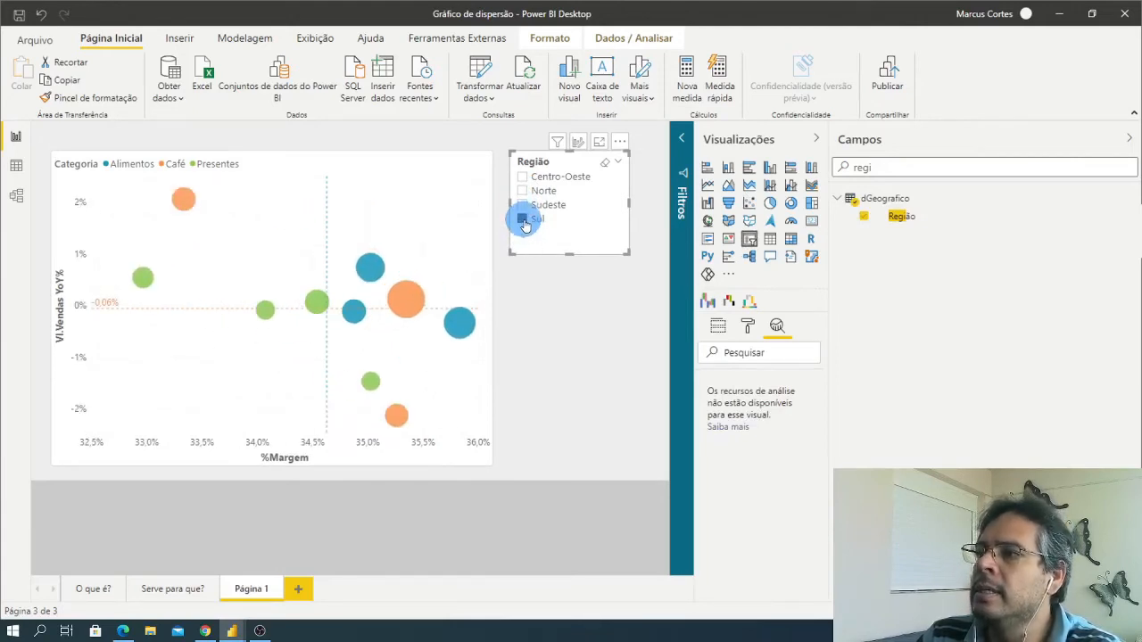
pyautogui.click(523, 219)
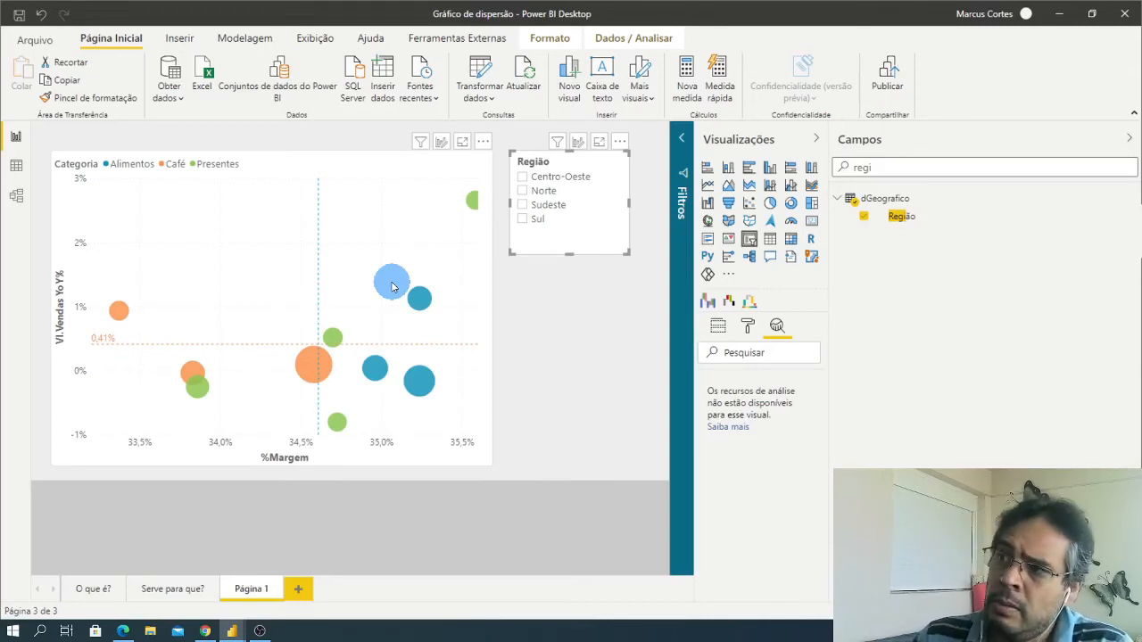
# - Highlight groups of bubbles in the quadrants formed by the two average lines, and clear the selection
pyautogui.moveTo(392, 285); pyautogui.dragTo(471, 349)
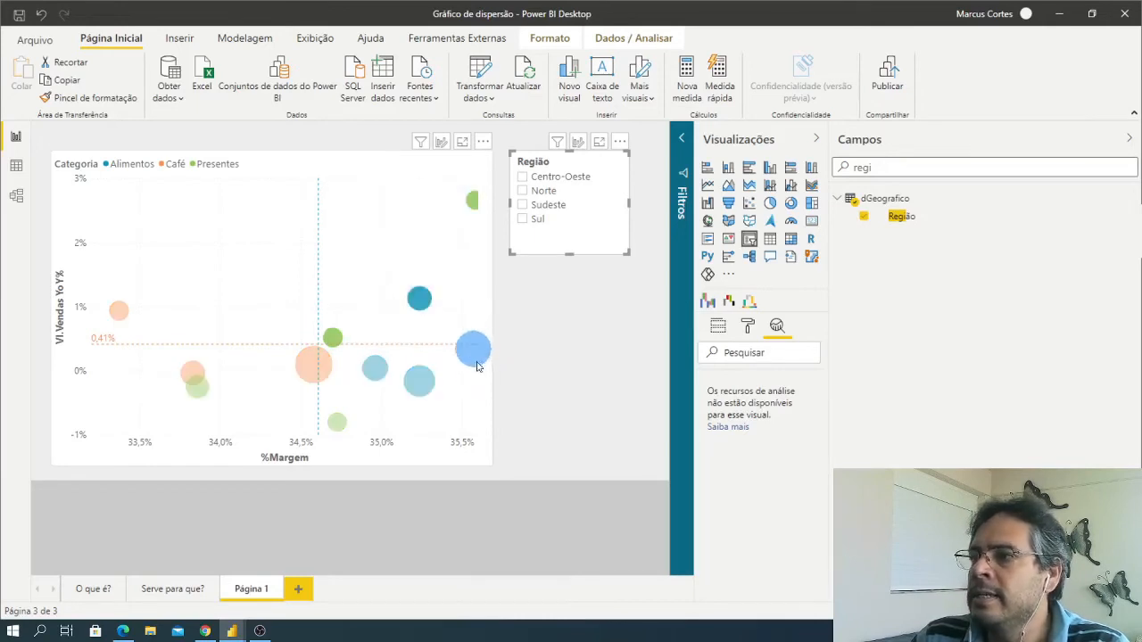
pyautogui.moveTo(477, 452); pyautogui.dragTo(113, 434)
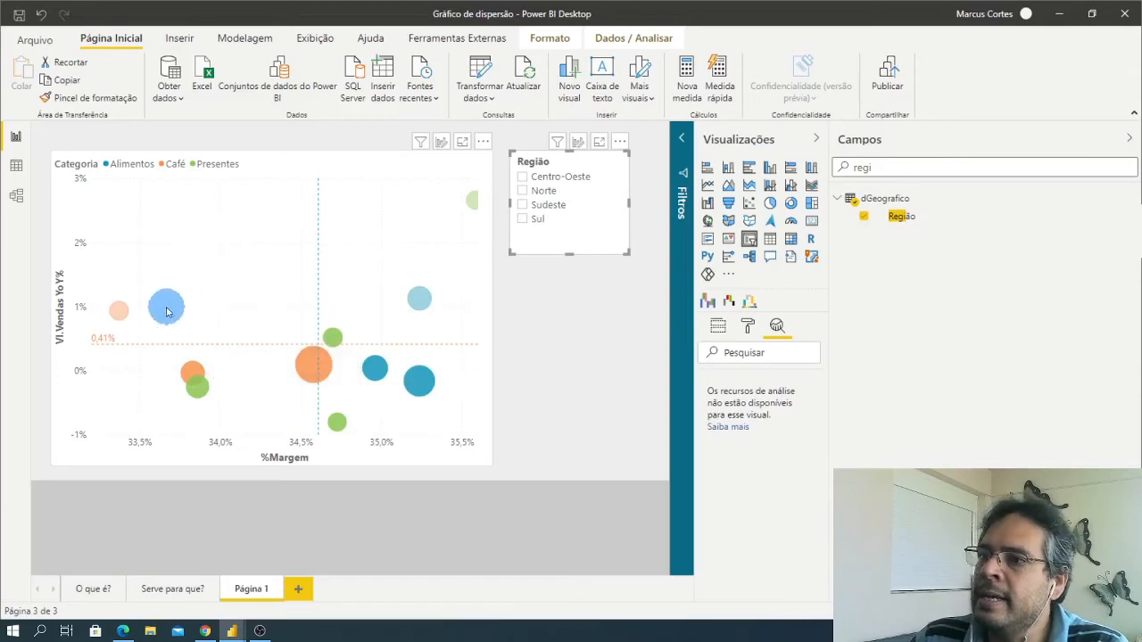
pyautogui.click(140, 323)
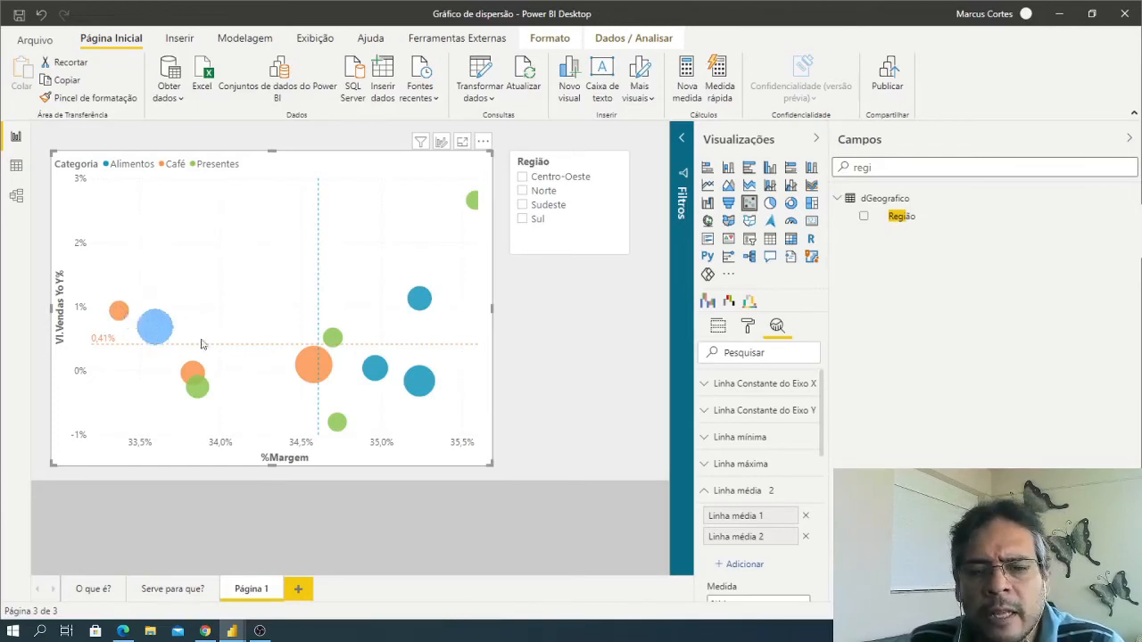
pyautogui.moveTo(330, 335)
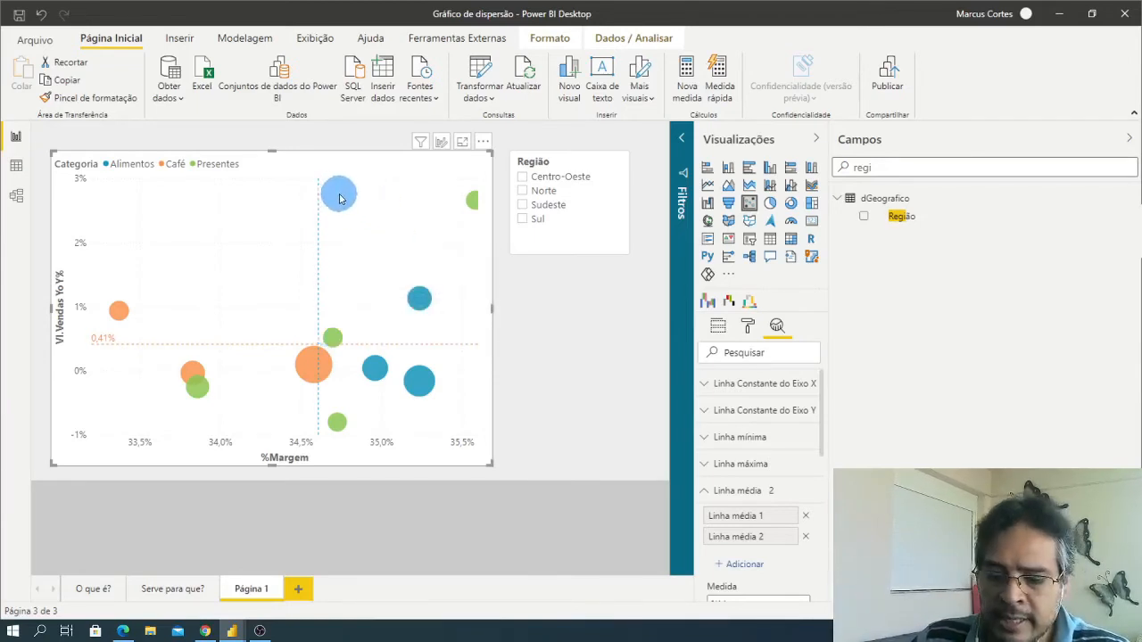
pyautogui.moveTo(337, 180); pyautogui.dragTo(485, 337)
pyautogui.moveTo(482, 445); pyautogui.dragTo(324, 358)
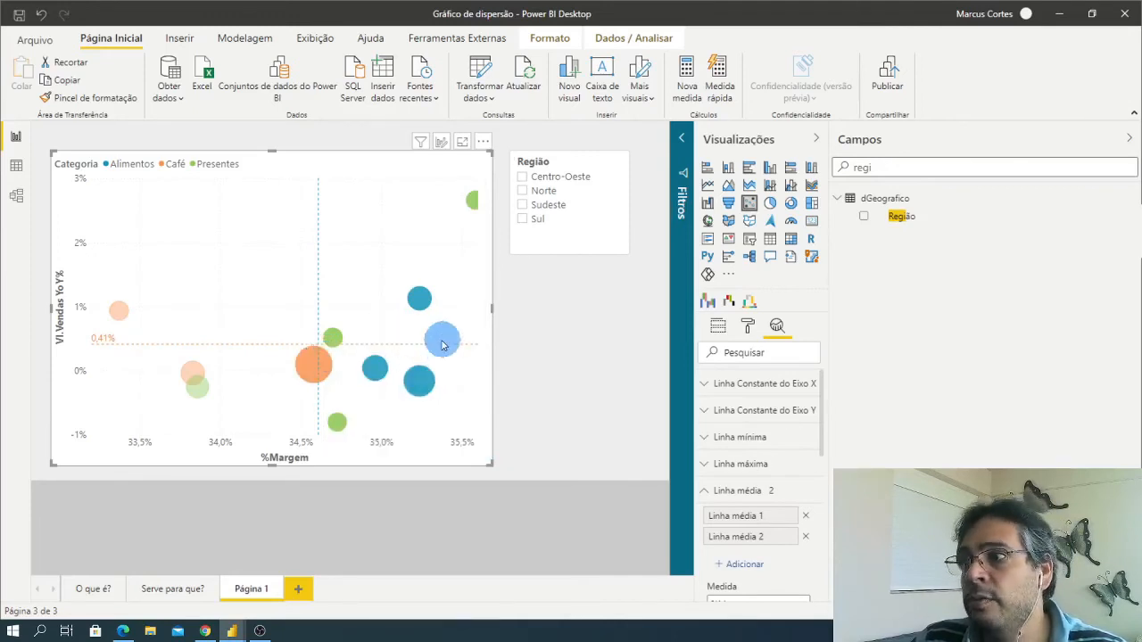
pyautogui.click(443, 359)
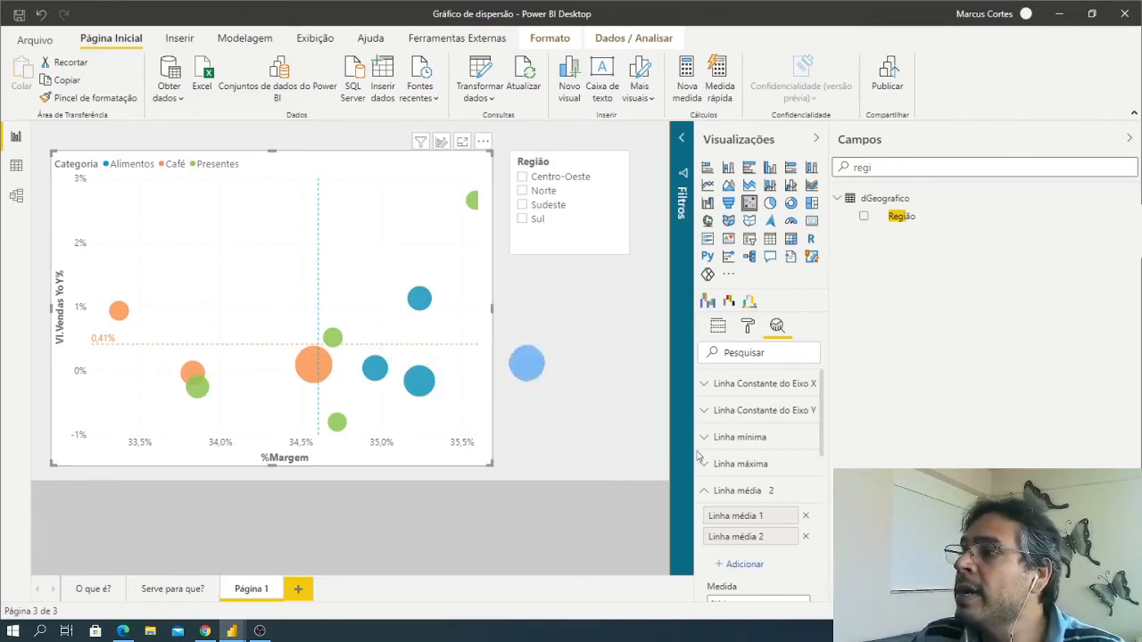
# - Review the scatter chart's average line settings and collapse the Linha média section
pyautogui.scroll(-1, 773, 423)
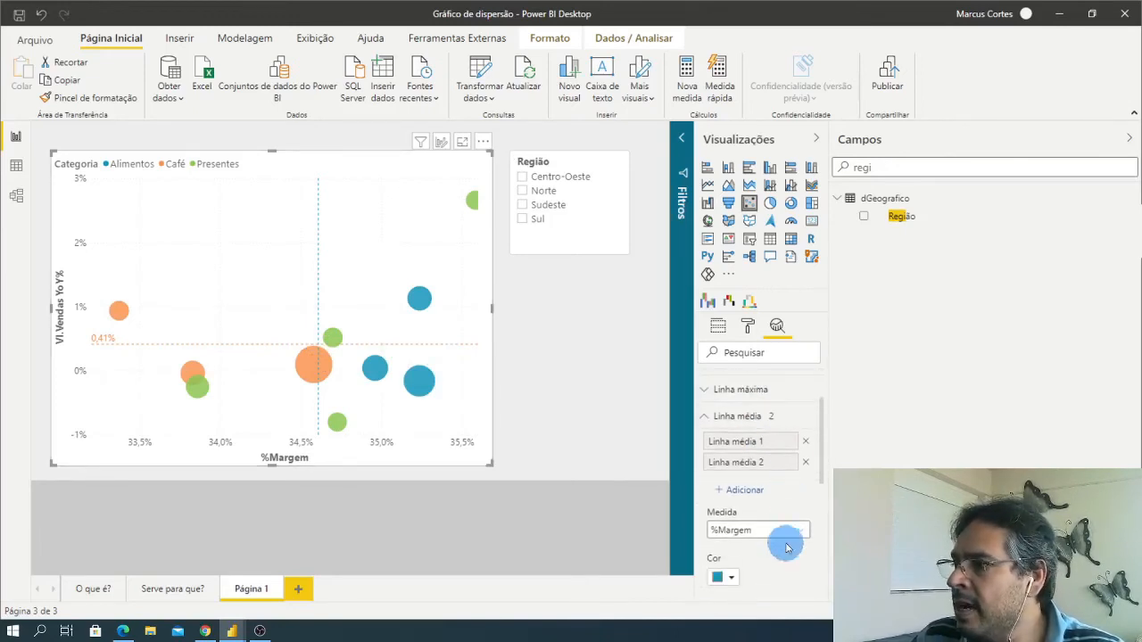
pyautogui.scroll(-3, 782, 507)
pyautogui.scroll(-2, 785, 511)
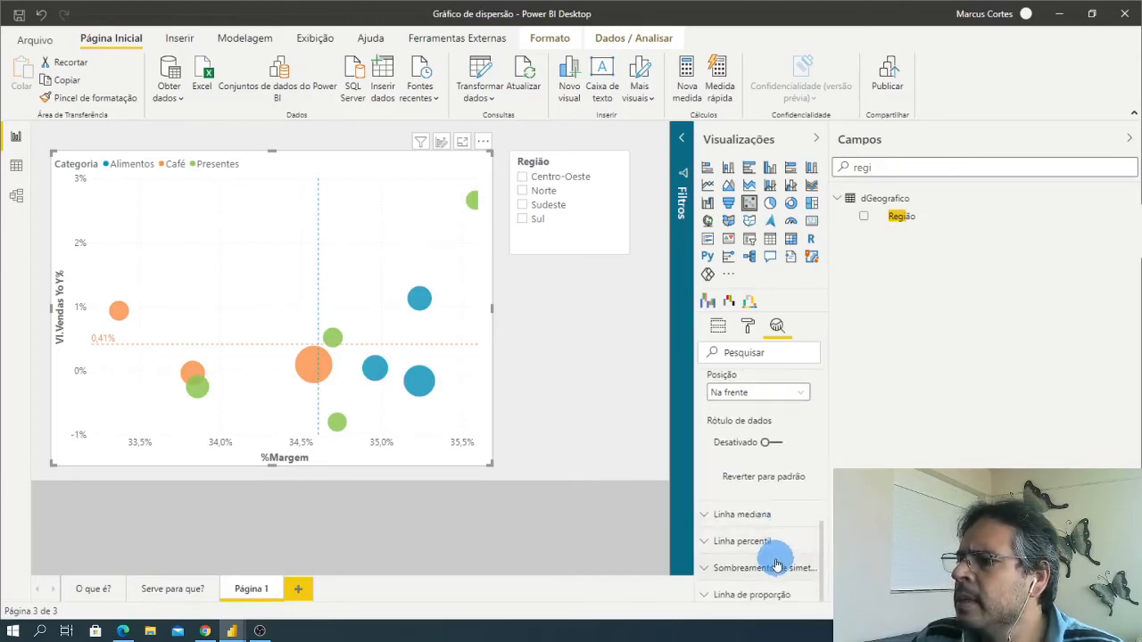
pyautogui.scroll(6, 779, 535)
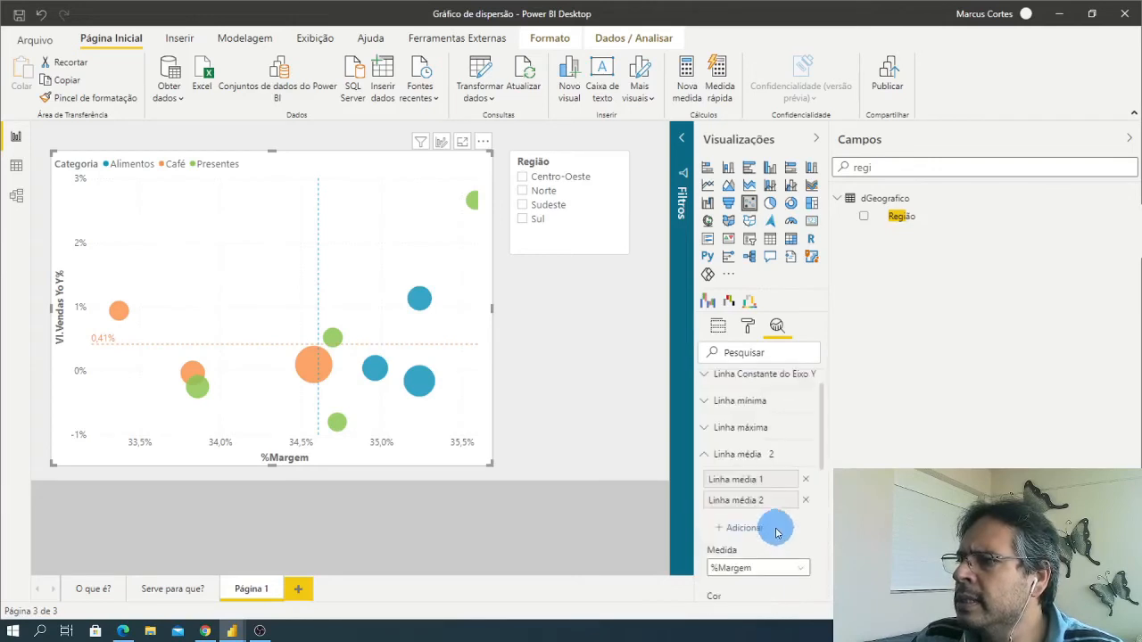
pyautogui.click(705, 491)
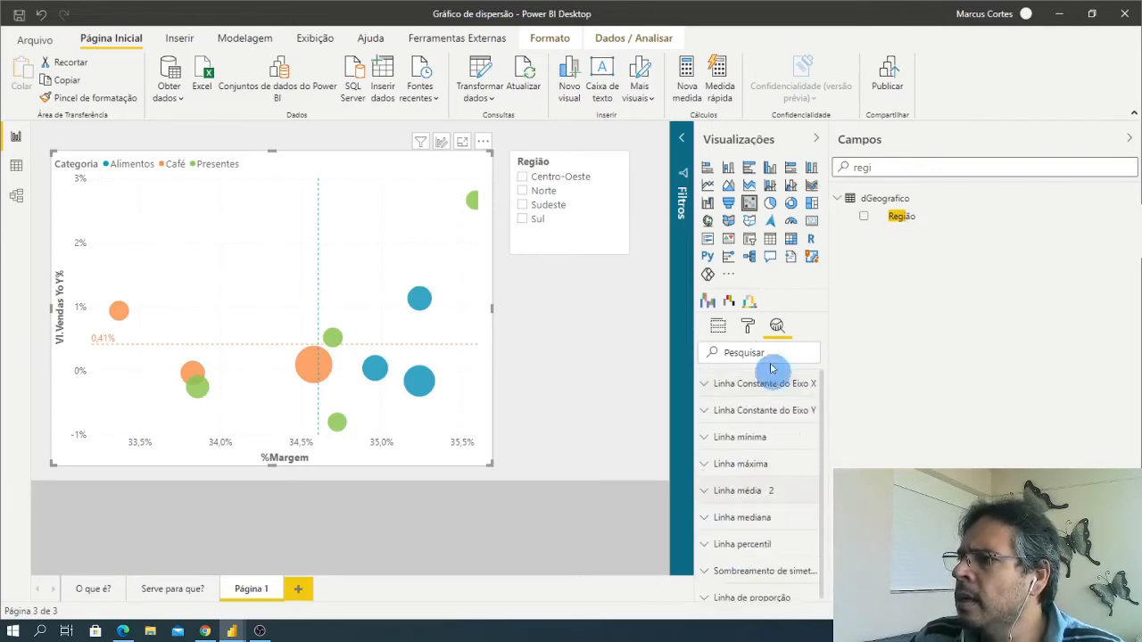
# - Search the fields for "trim" and assign Trim nome to the scatter chart's Eixo de Reprodução
pyautogui.click(727, 333)
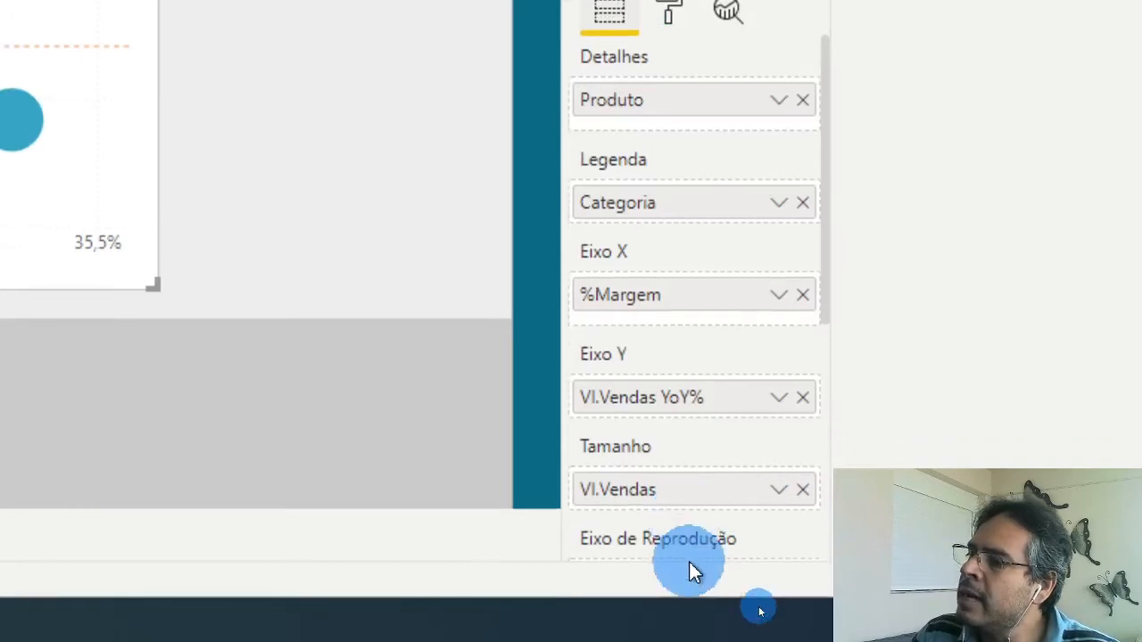
pyautogui.scroll(-5, 754, 517)
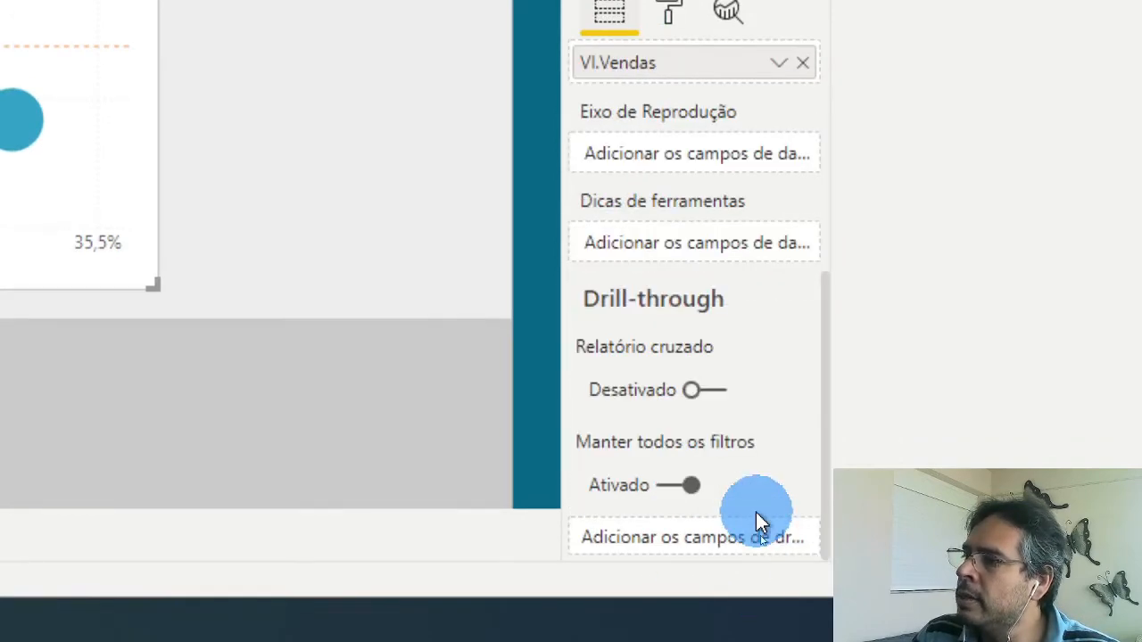
pyautogui.scroll(3, 756, 512)
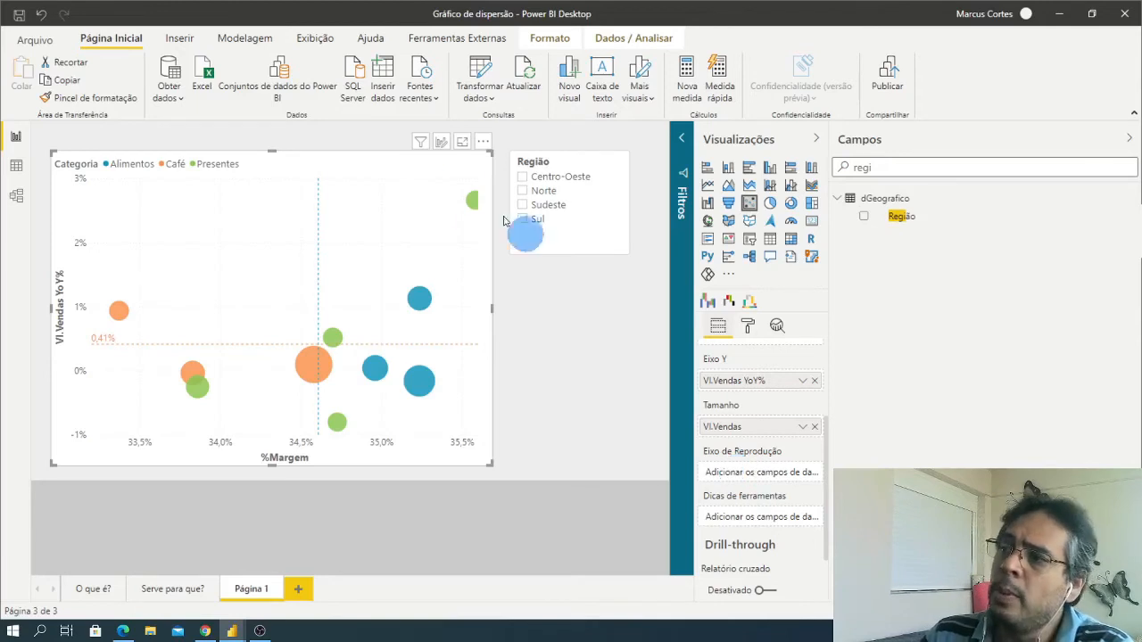
pyautogui.moveTo(474, 202)
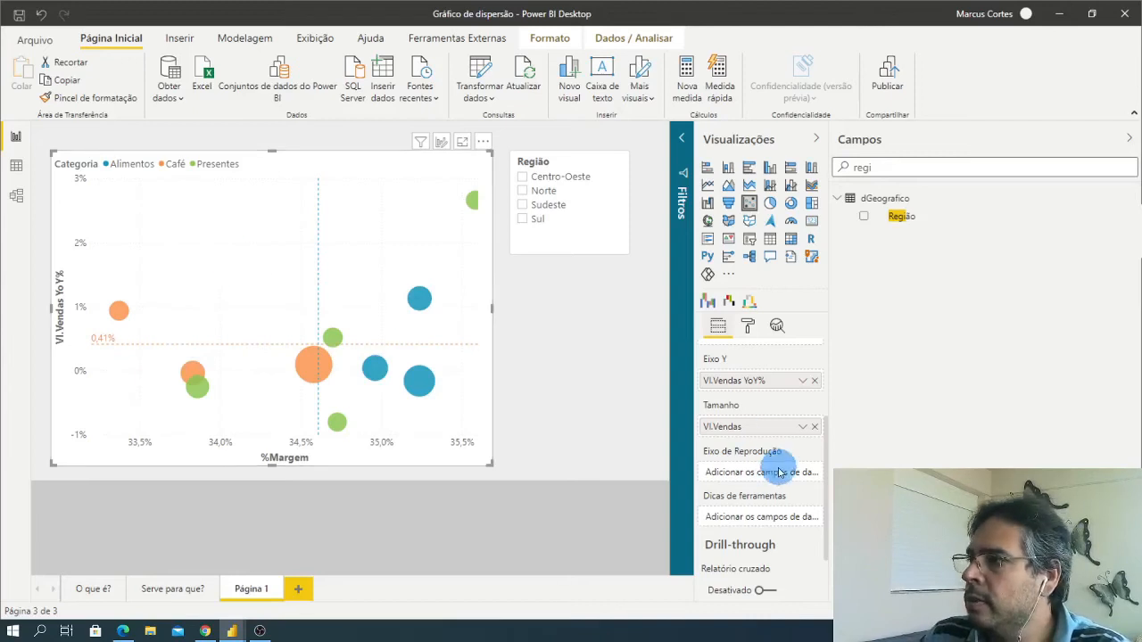
pyautogui.scroll(-2, 763, 471)
pyautogui.scroll(2, 780, 465)
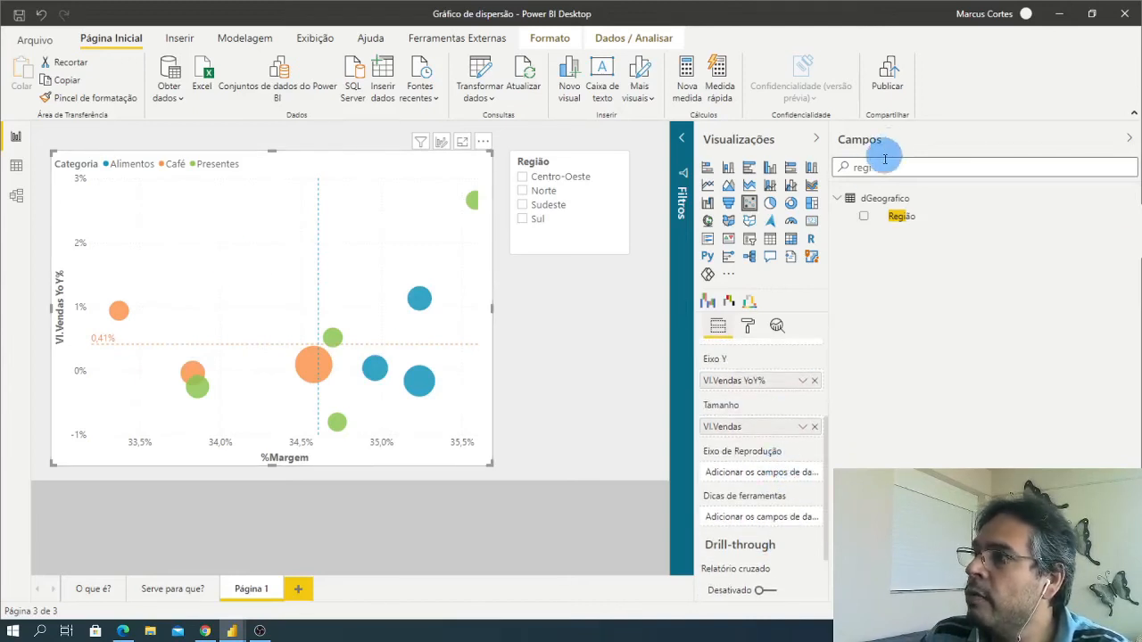
pyautogui.moveTo(879, 163); pyautogui.dragTo(829, 157)
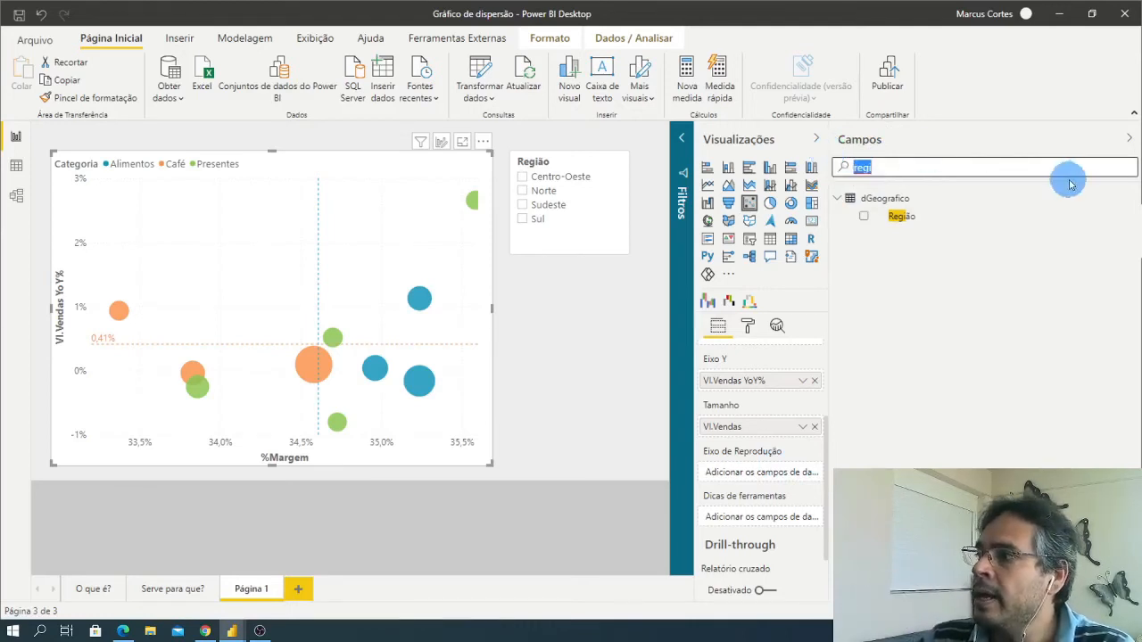
pyautogui.write('trim')
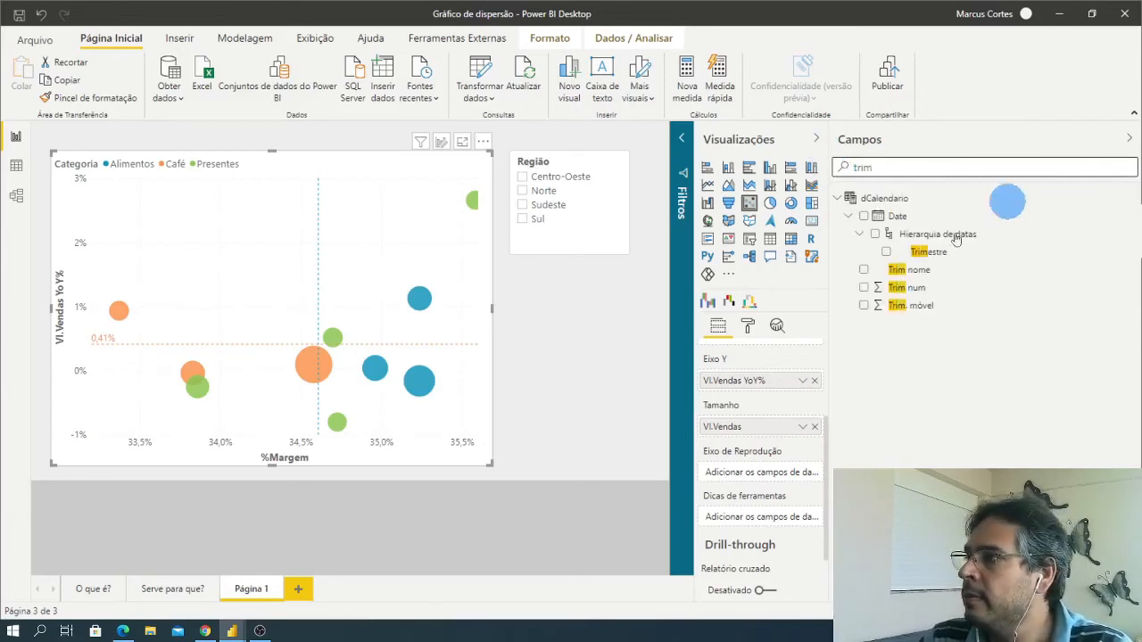
pyautogui.moveTo(908, 273); pyautogui.dragTo(764, 474)
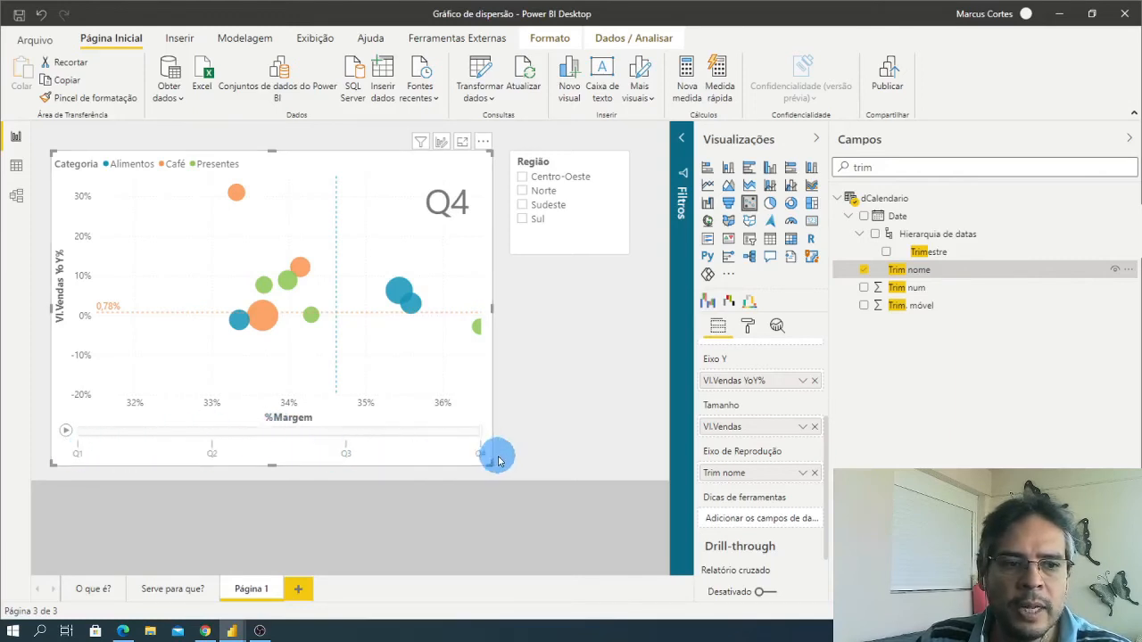
# - Play the scatter chart's animation through the quarters Q1 to Q4
pyautogui.click(69, 435)
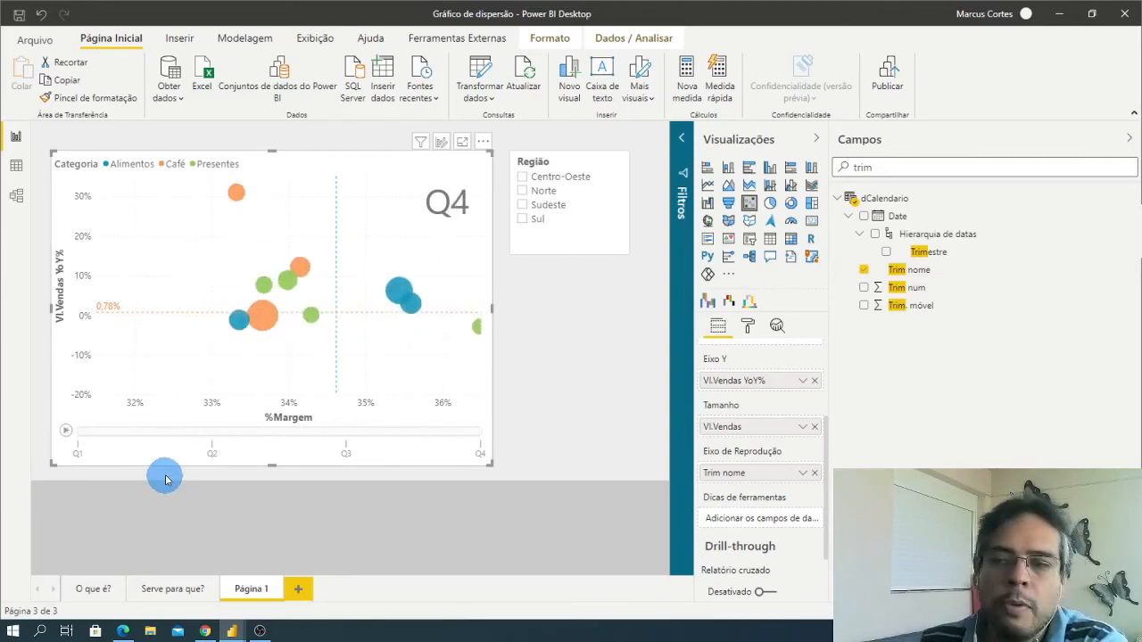
pyautogui.click(63, 434)
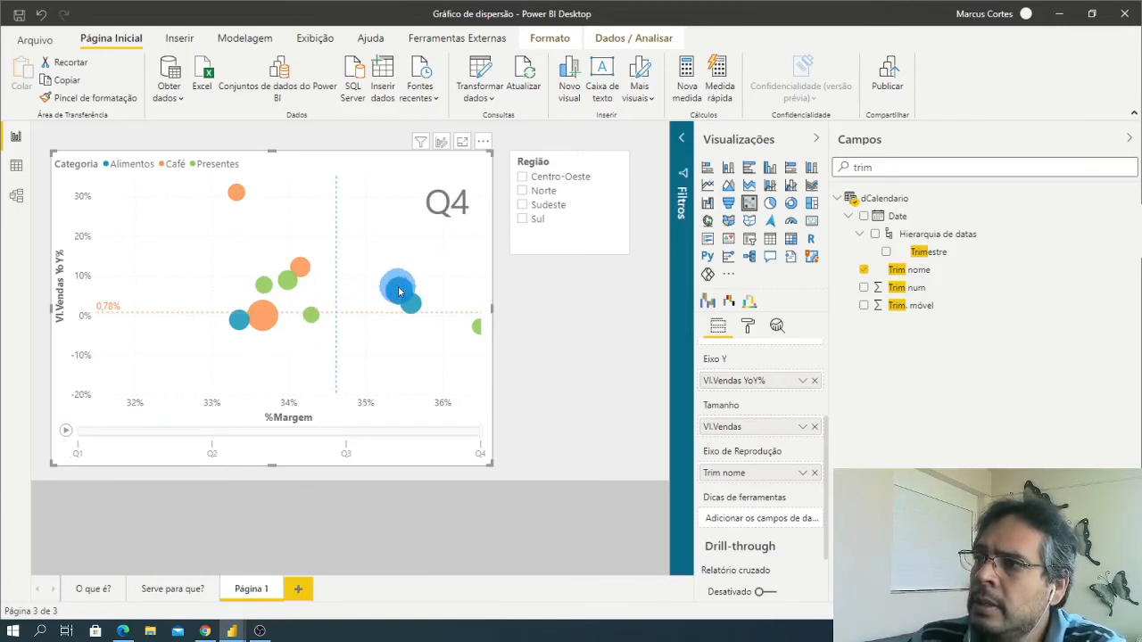
# - Select the Croissant bubble to trace its path across the quarters and inspect the details of its points
pyautogui.moveTo(399, 291)
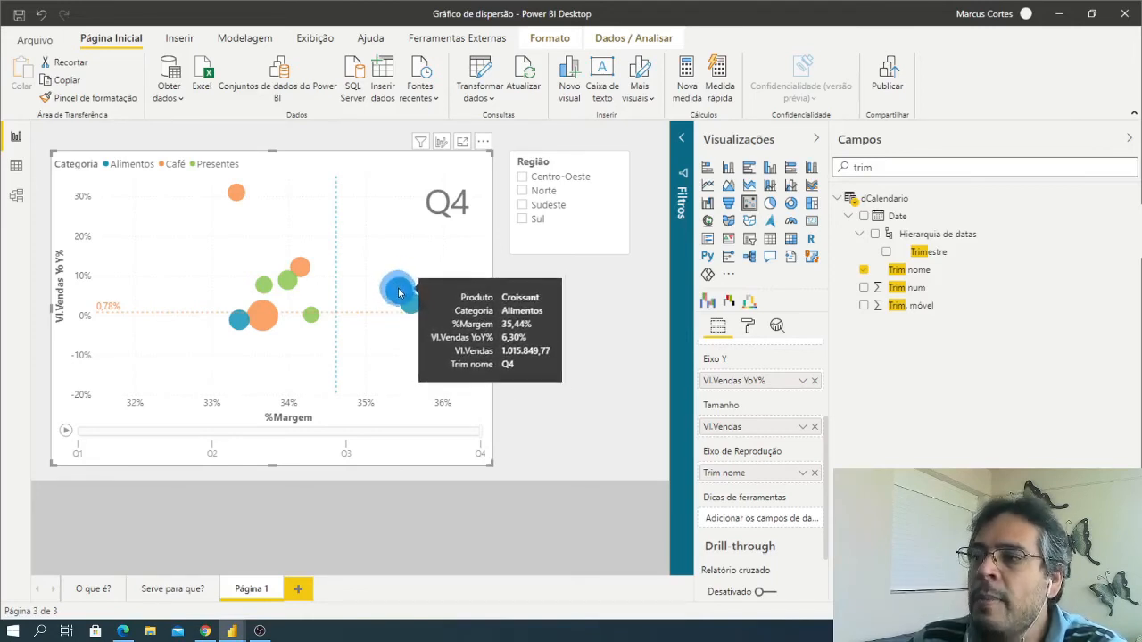
pyautogui.click(399, 292)
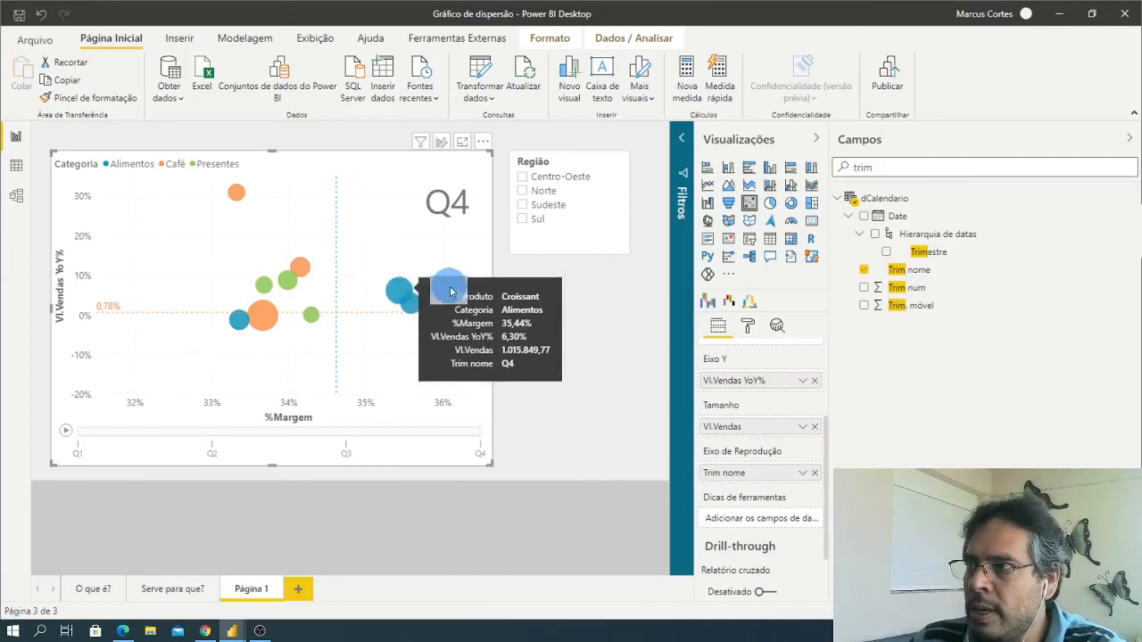
pyautogui.click(400, 294)
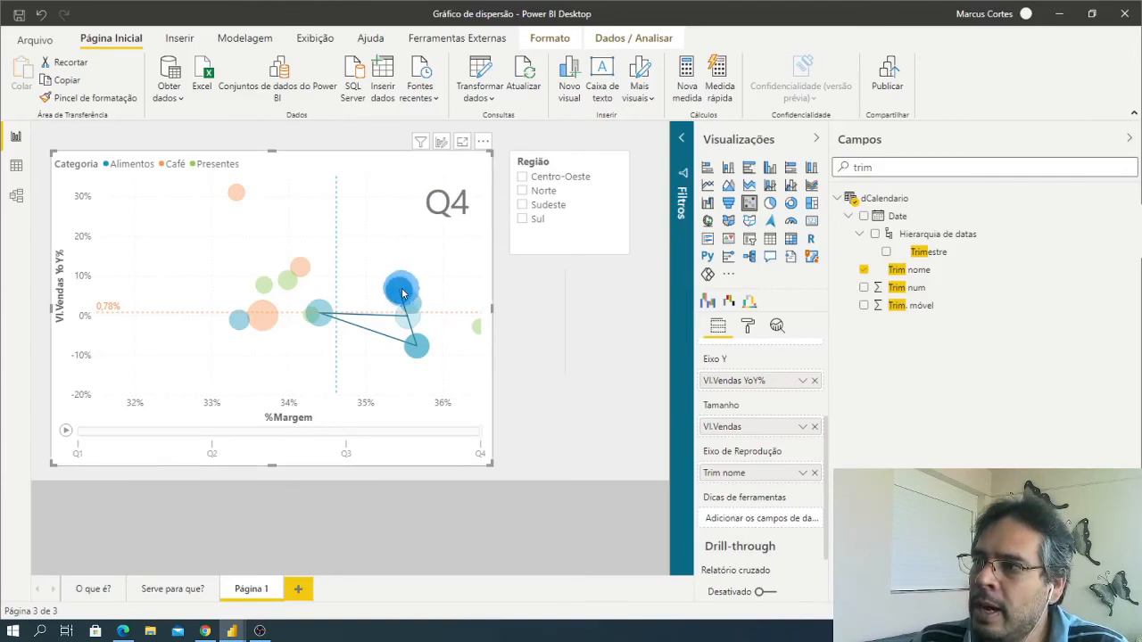
pyautogui.moveTo(402, 295)
pyautogui.moveTo(421, 346)
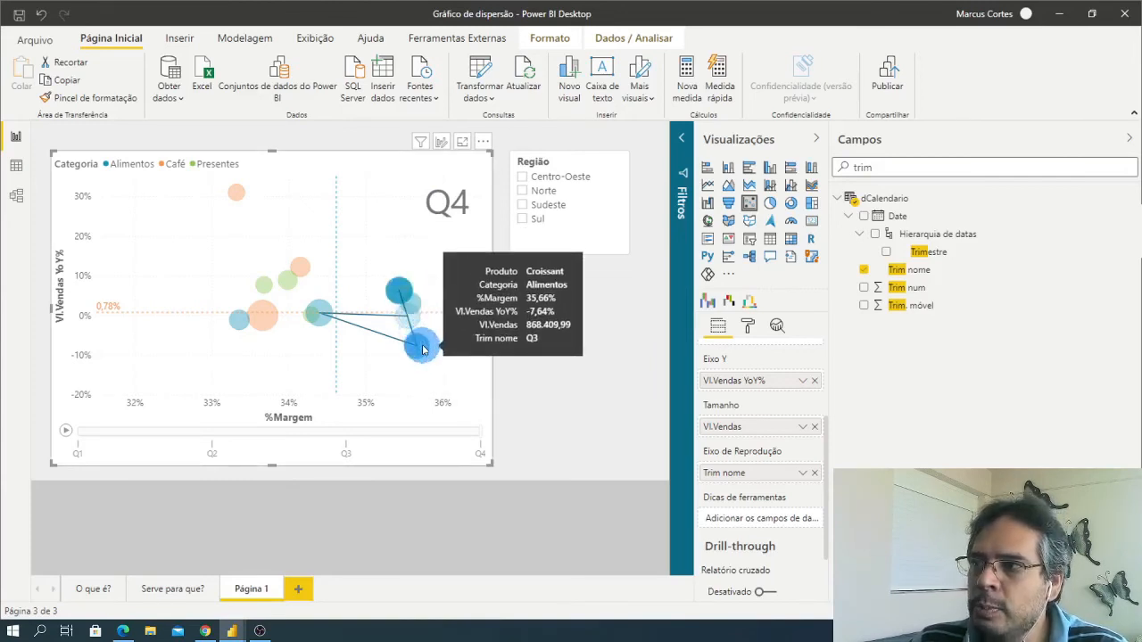
pyautogui.moveTo(322, 312)
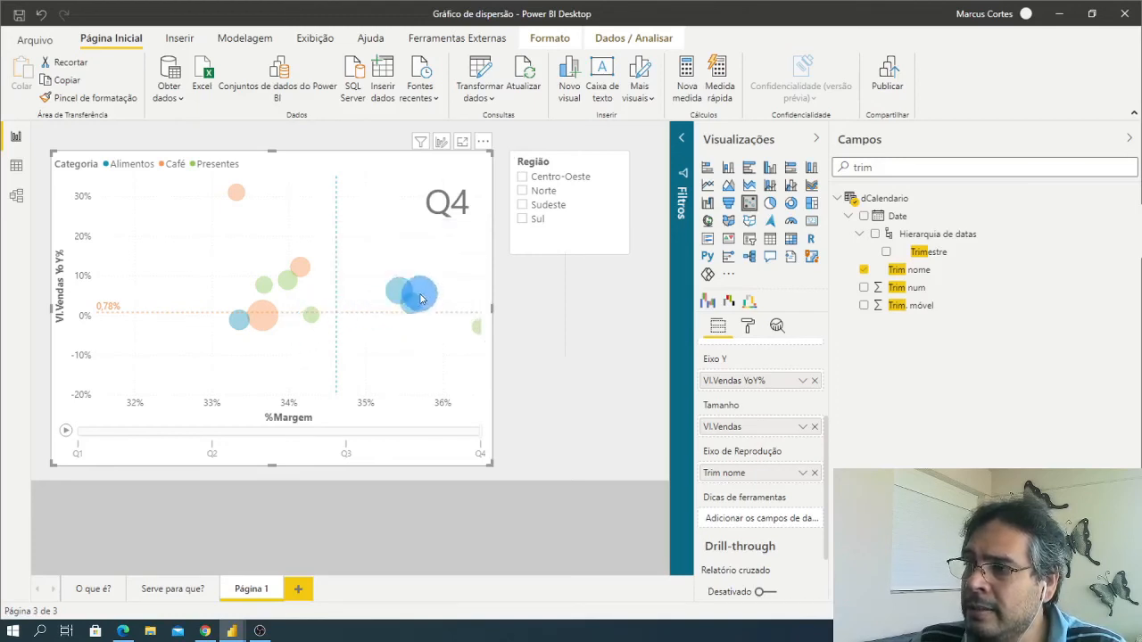
# - Trace the quarterly paths of the upper Alimentos bubble between 35% and 36% margin and the Cappuccino bubble, examining Cappuccino's points
pyautogui.click(398, 295)
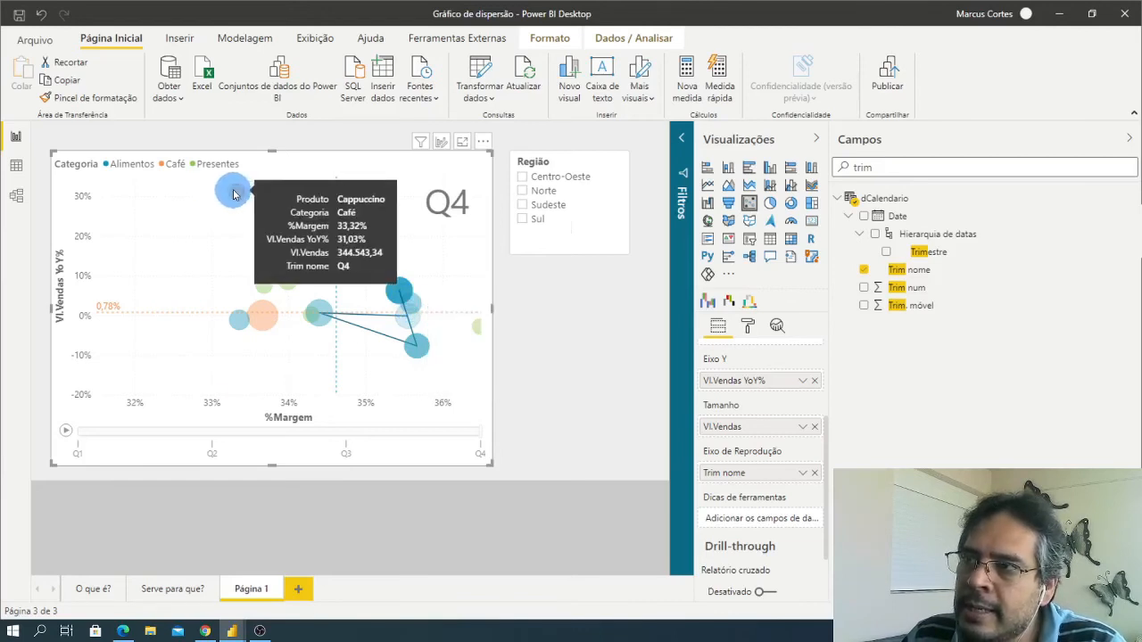
pyautogui.click(234, 192)
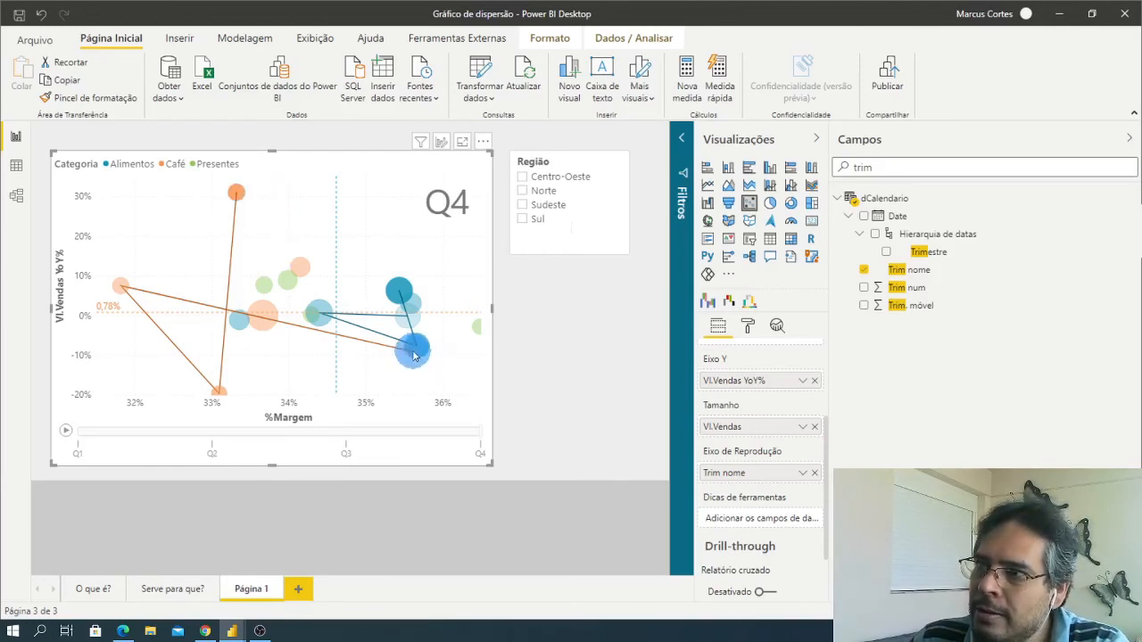
pyautogui.moveTo(124, 291)
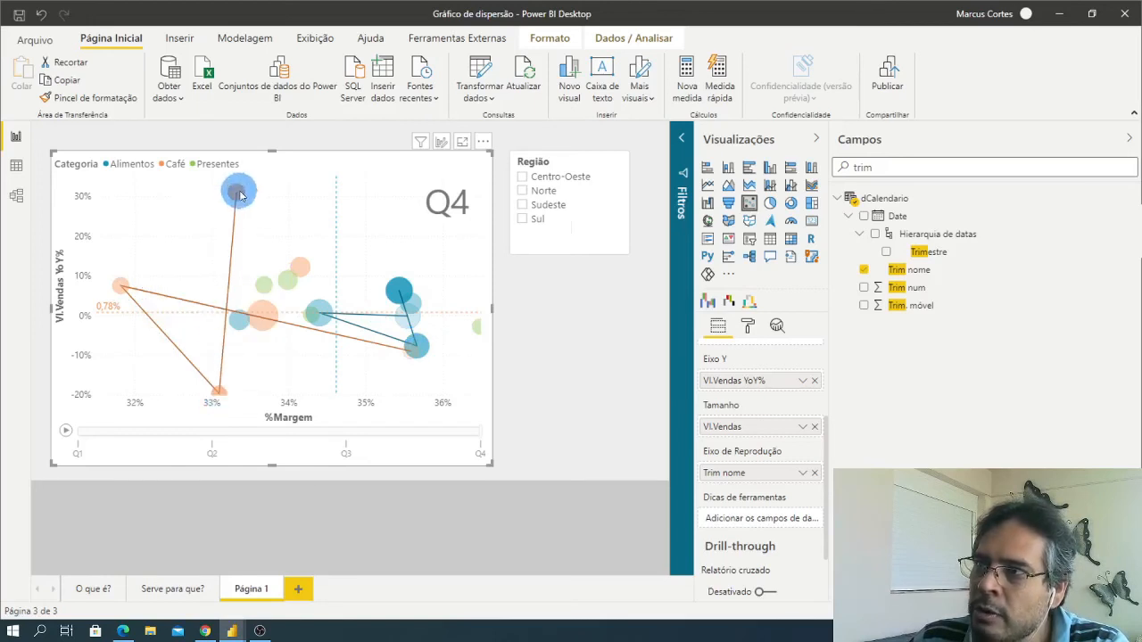
pyautogui.moveTo(239, 195)
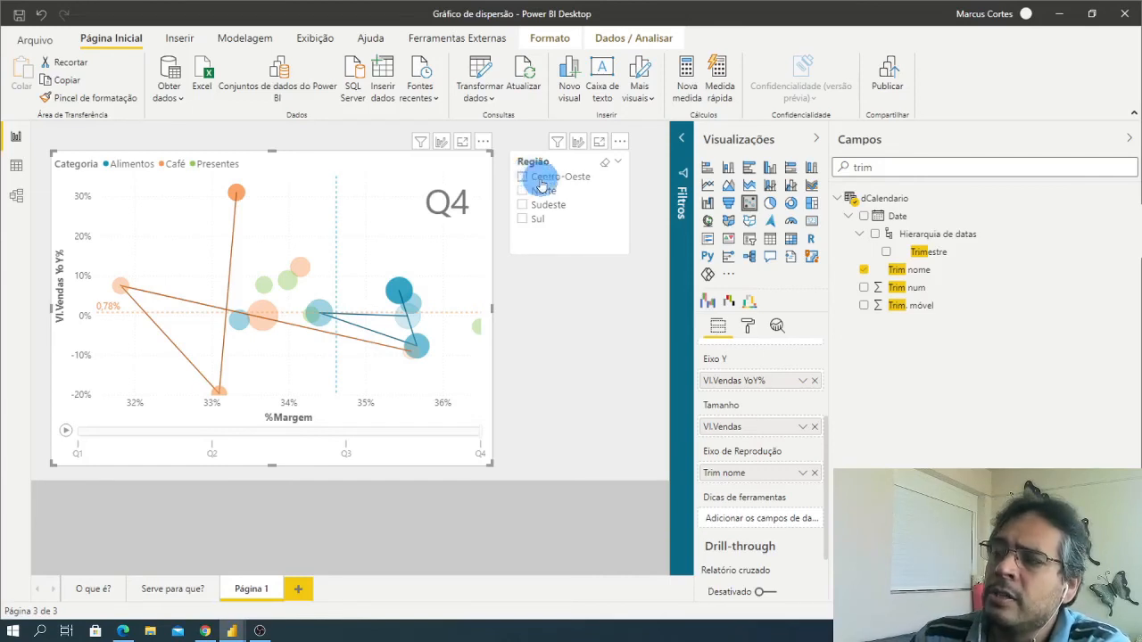
# - Filter the scatter chart by Centro-Oeste, Norte, Sudeste and Sul one after another in the Região slicer to compare the traced paths
pyautogui.click(521, 179)
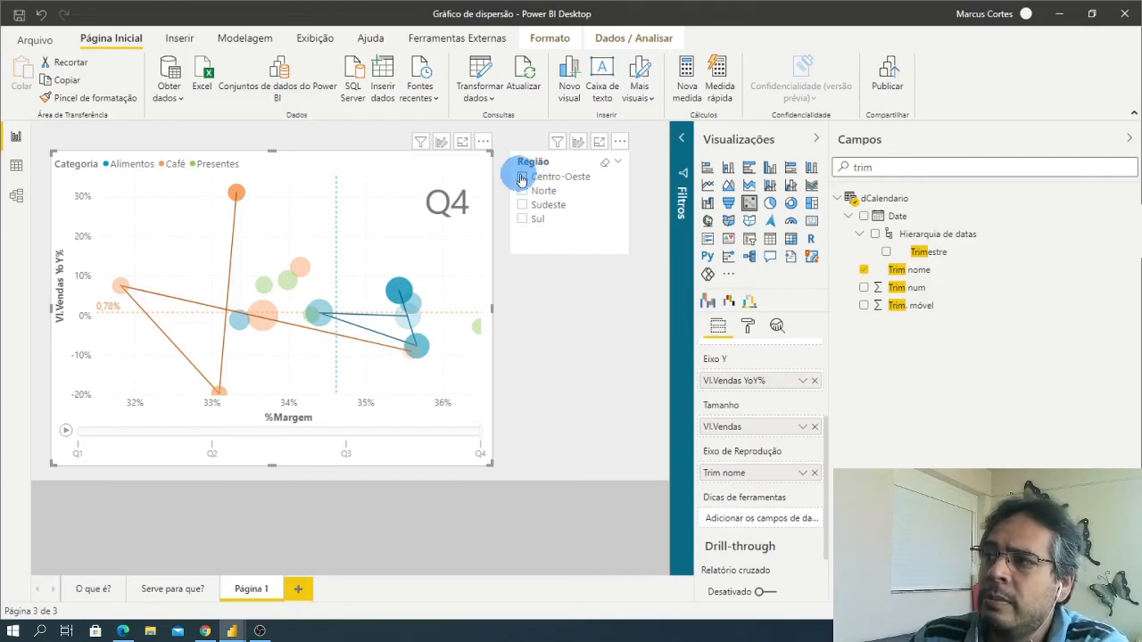
pyautogui.click(522, 177)
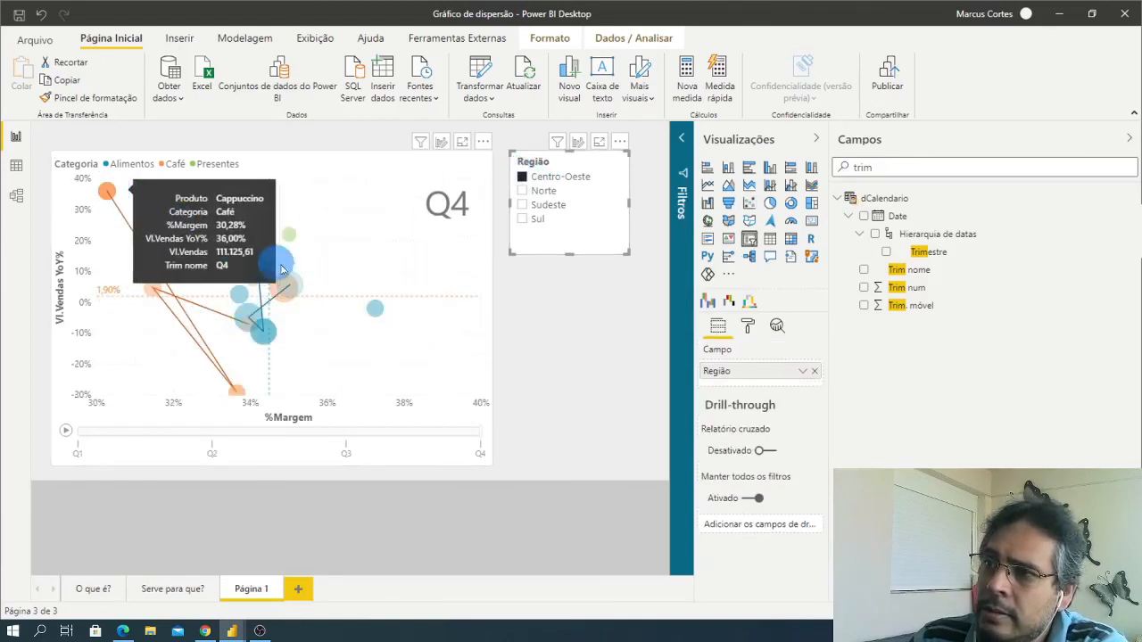
pyautogui.click(523, 191)
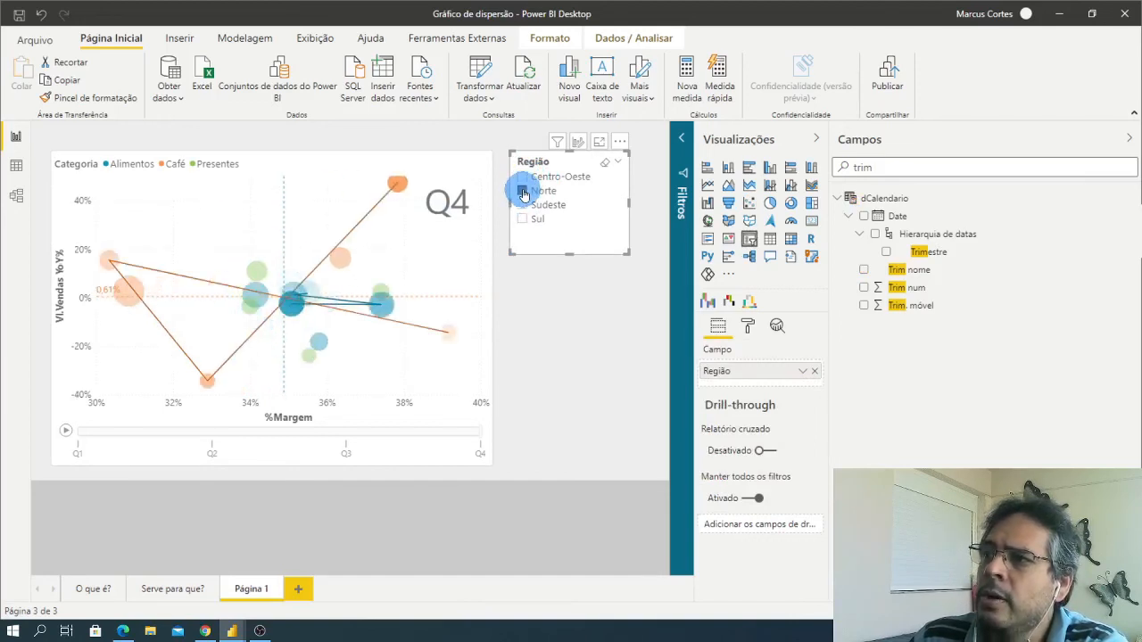
pyautogui.click(524, 206)
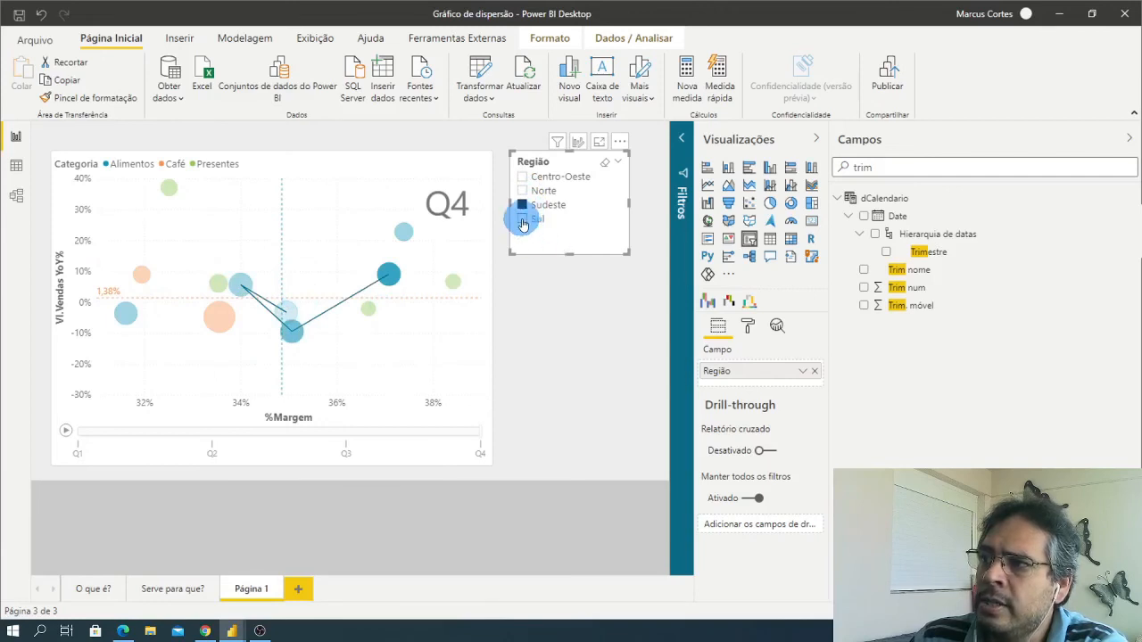
pyautogui.click(523, 219)
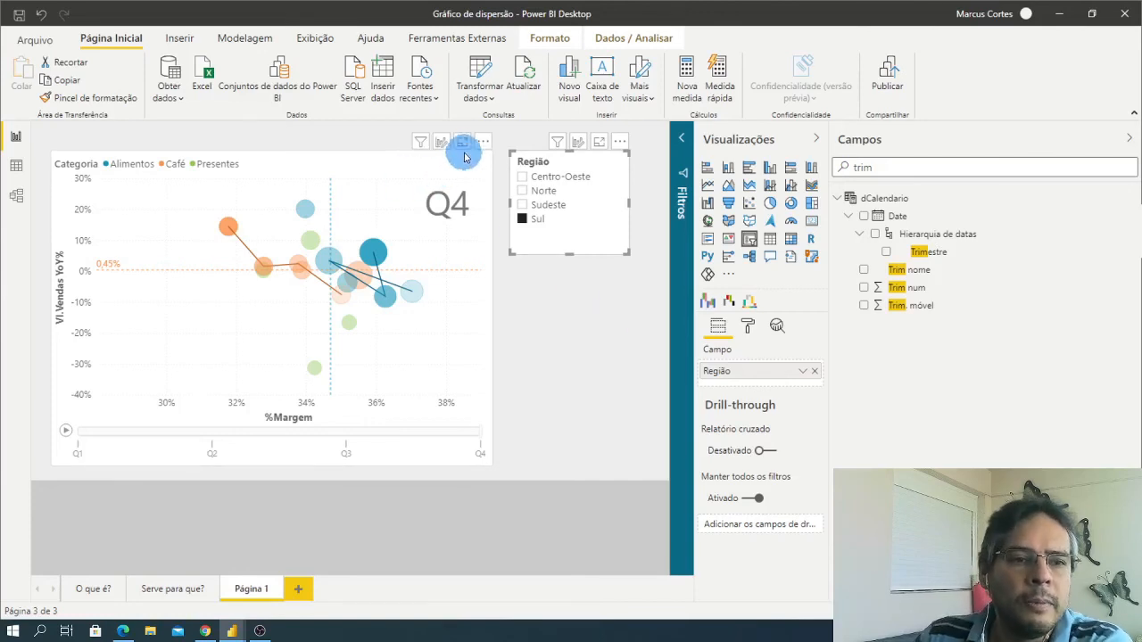
# - Select the scatter chart and open it in focus mode
pyautogui.click(463, 153)
pyautogui.click(462, 142)
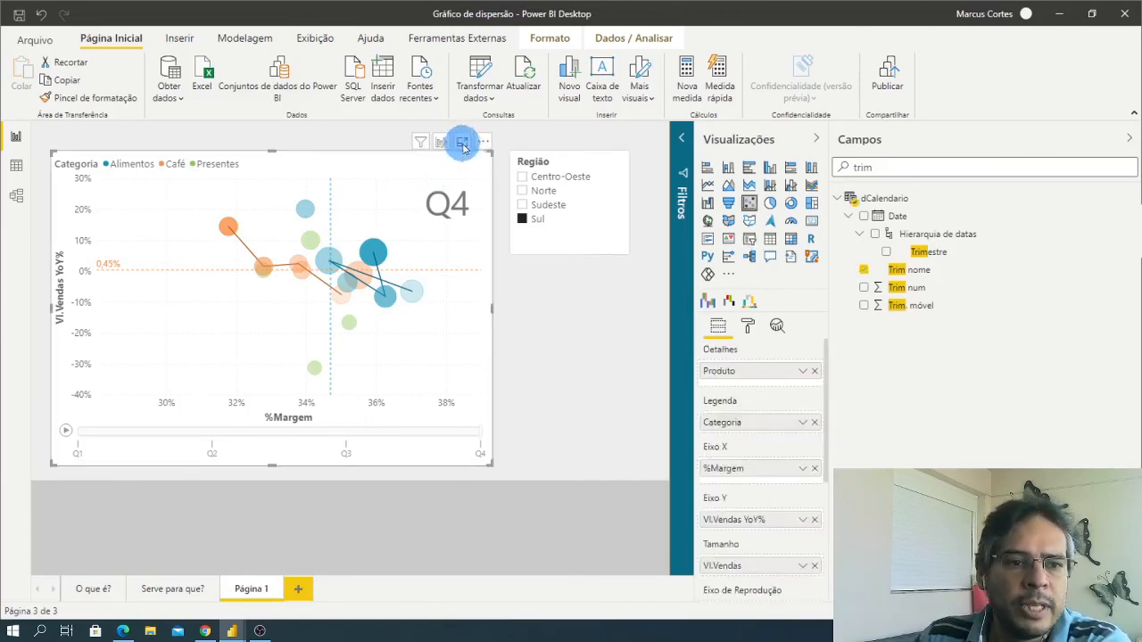